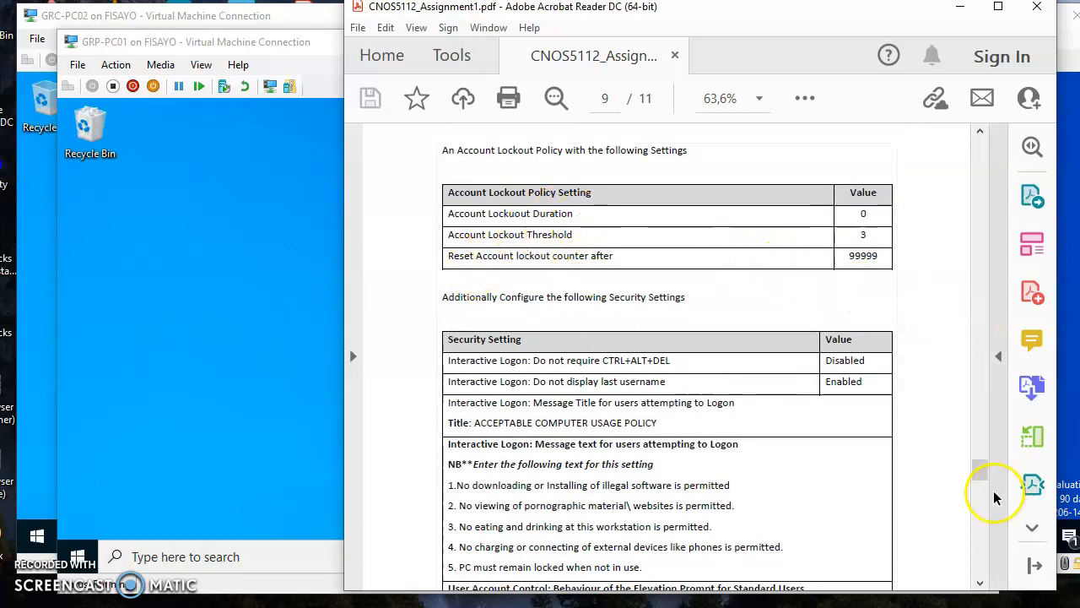
Step: Scroll the assignment PDF back to page 8 to show the Q.2.5 user account tables
{"action": "left_click_drag", "start_coordinate": [980, 473], "coordinate": [979, 429]}
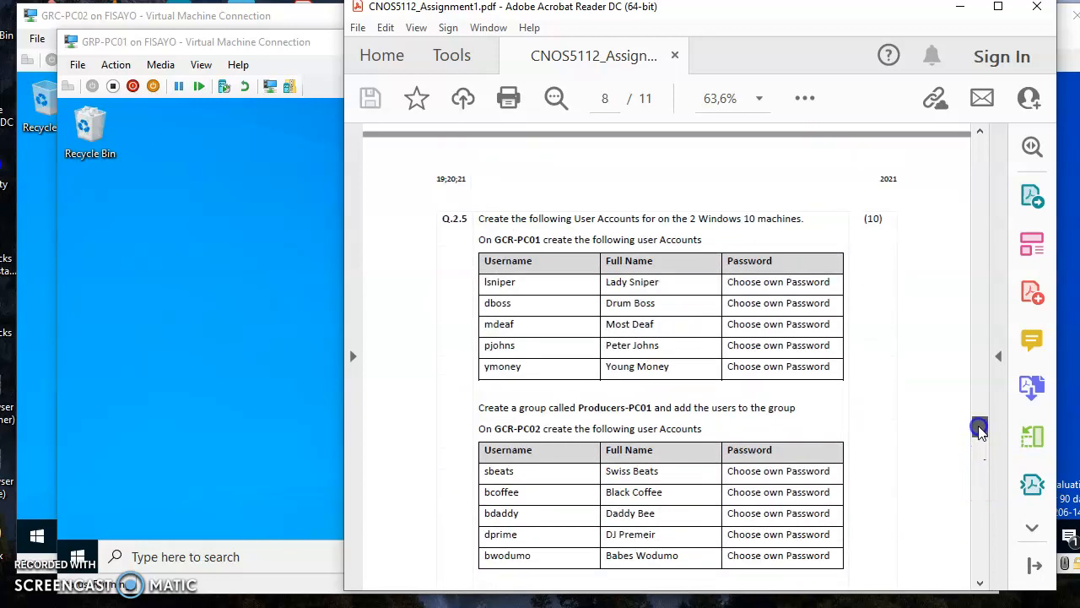
{"action": "scroll", "coordinate": [979, 431], "scroll_direction": "down", "scroll_amount": 1}
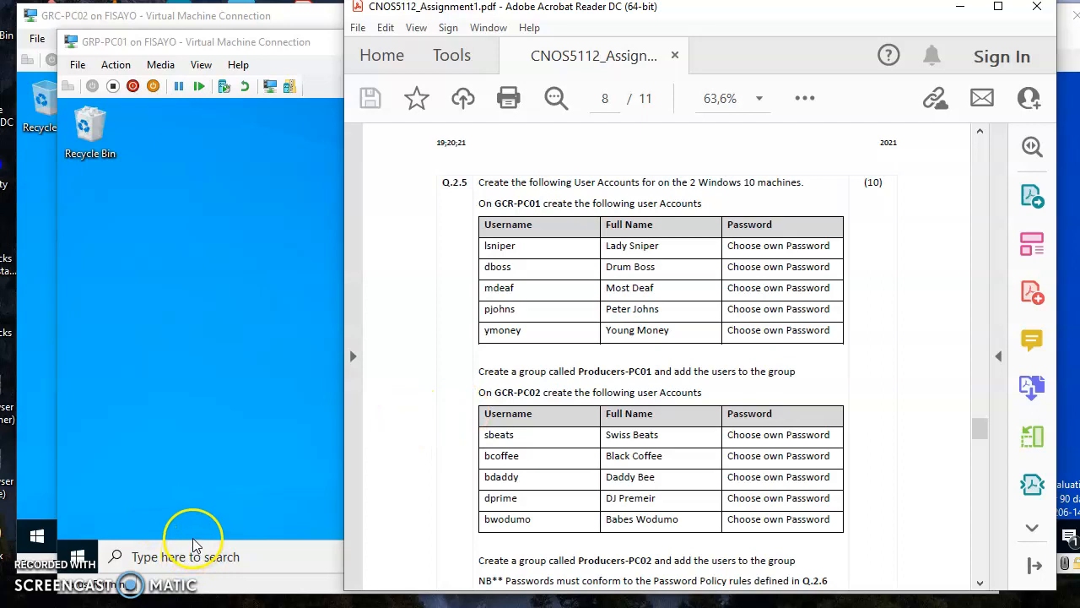
Step: On GRP-PC01, open System from the Start right-click menu, then go to the Settings home
{"action": "left_click", "coordinate": [159, 554]}
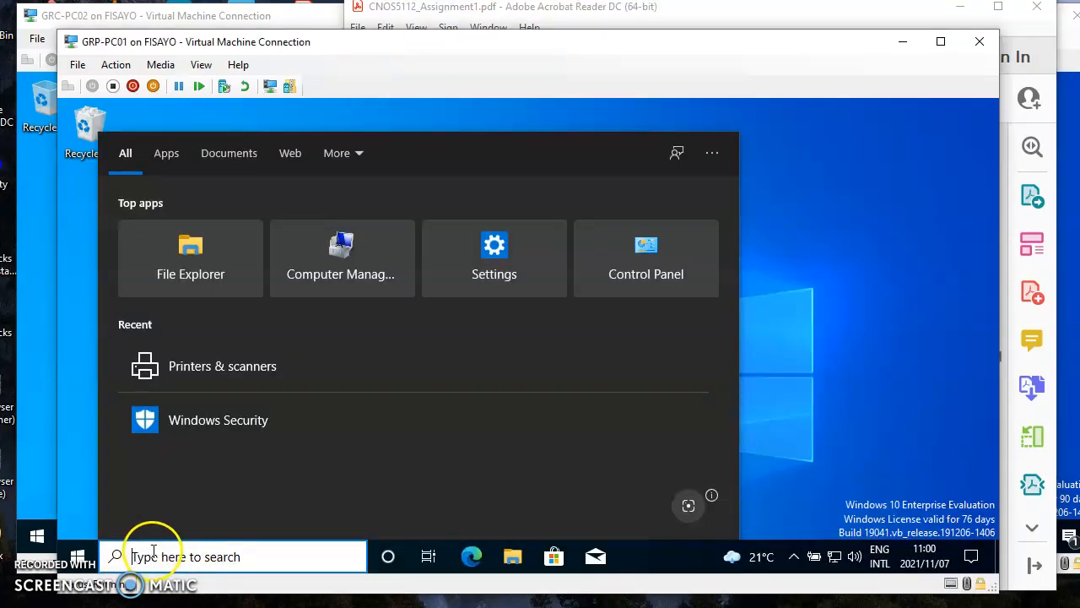
{"action": "left_click", "coordinate": [77, 553]}
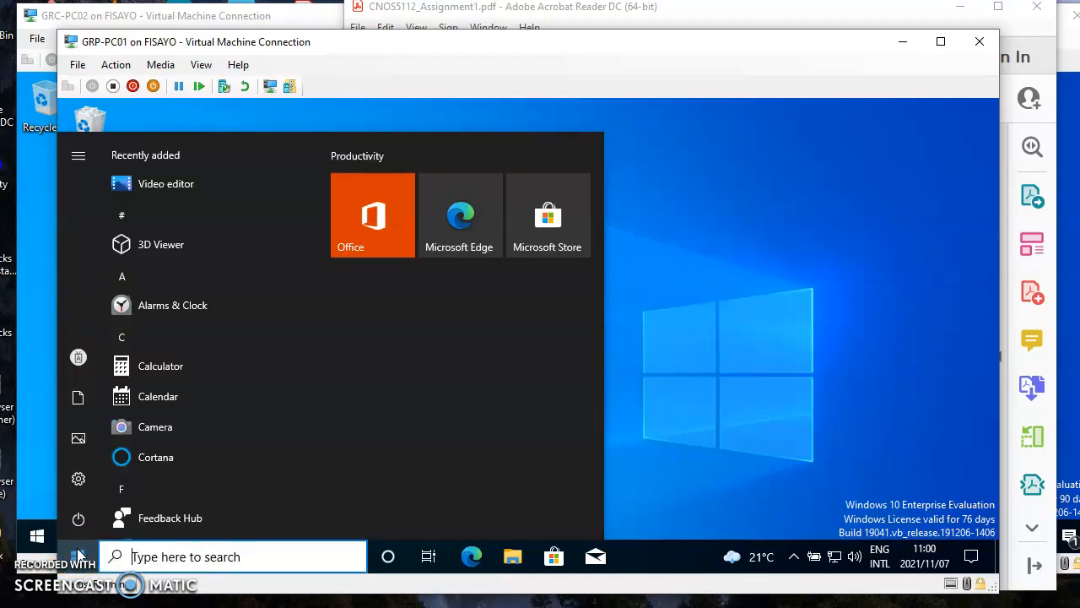
{"action": "right_click", "coordinate": [77, 553]}
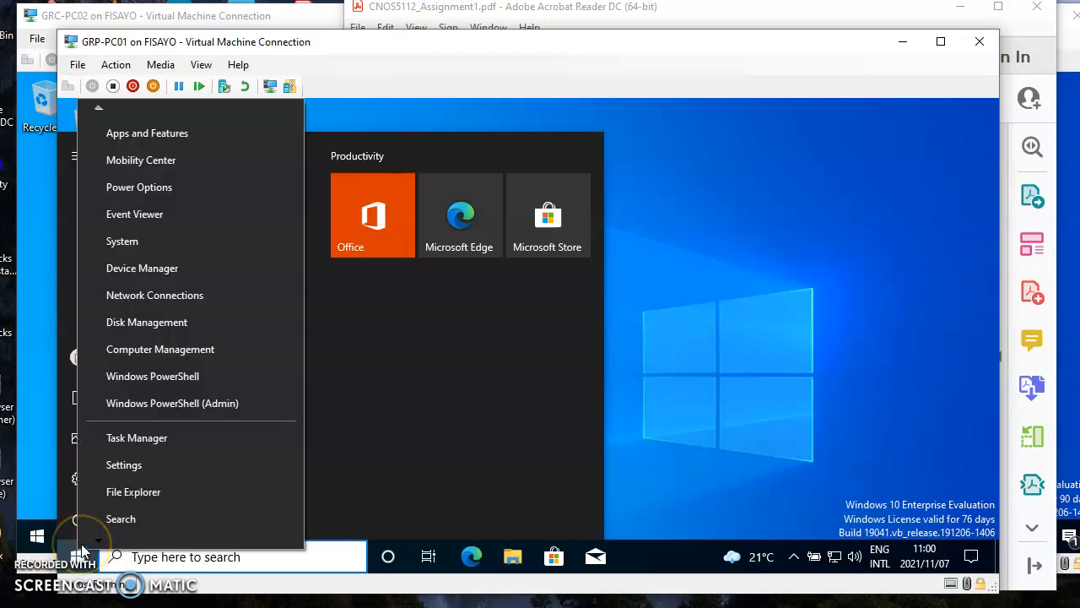
{"action": "left_click", "coordinate": [111, 241]}
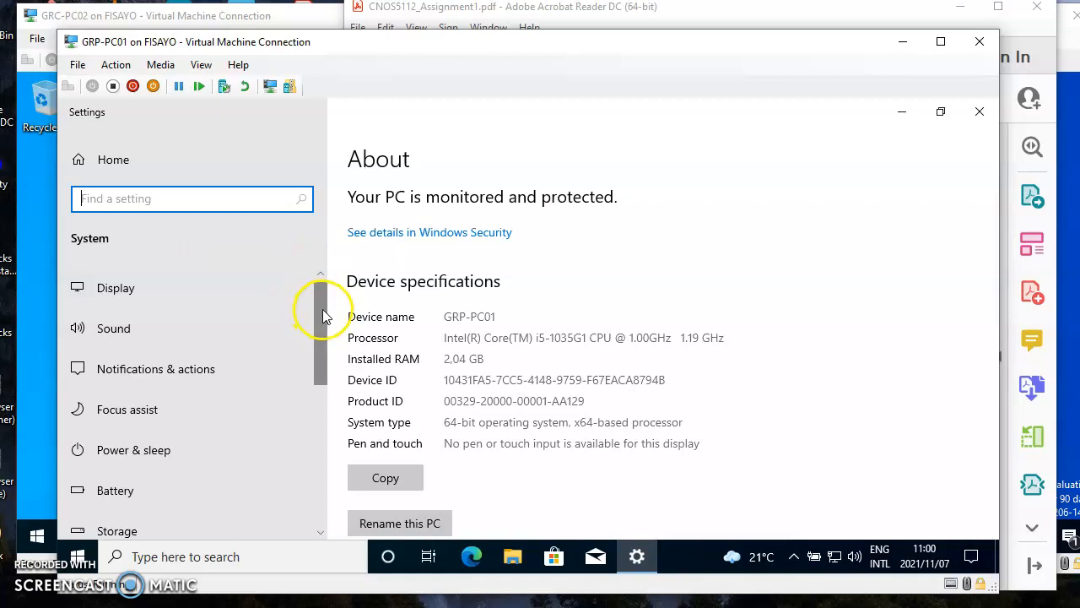
{"action": "left_click", "coordinate": [115, 160]}
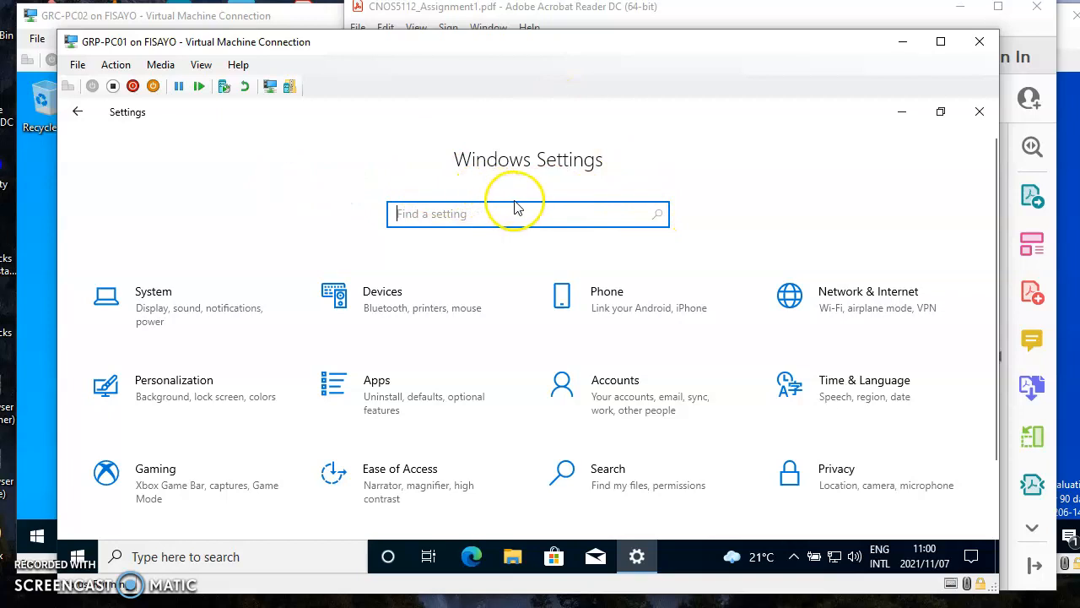
Step: Go to Accounts > Other users and choose Add someone else to this PC
{"action": "left_click", "coordinate": [614, 392]}
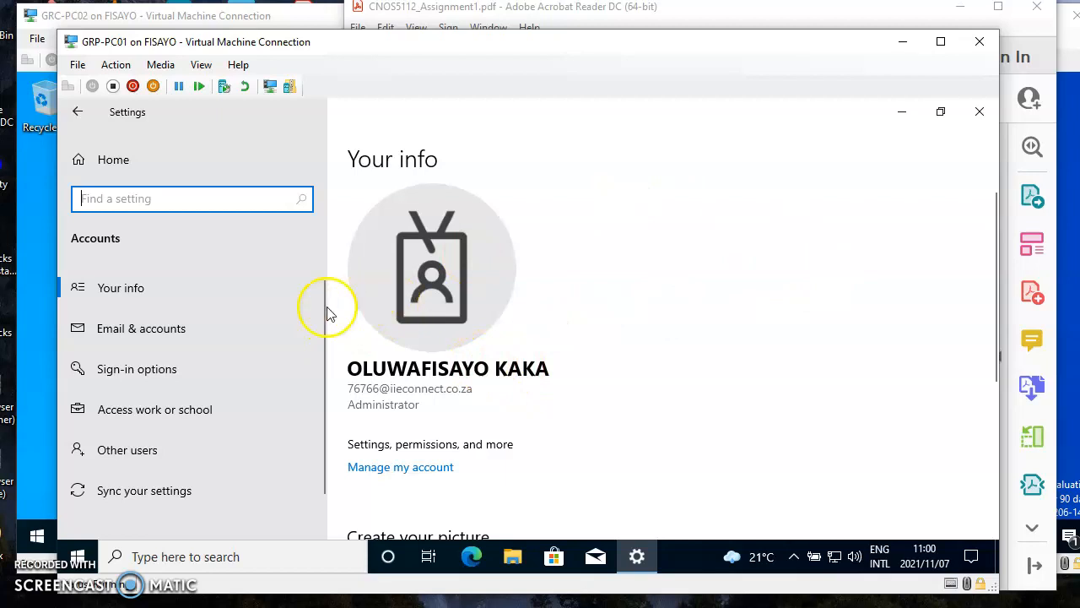
{"action": "left_click_drag", "start_coordinate": [994, 258], "coordinate": [981, 427]}
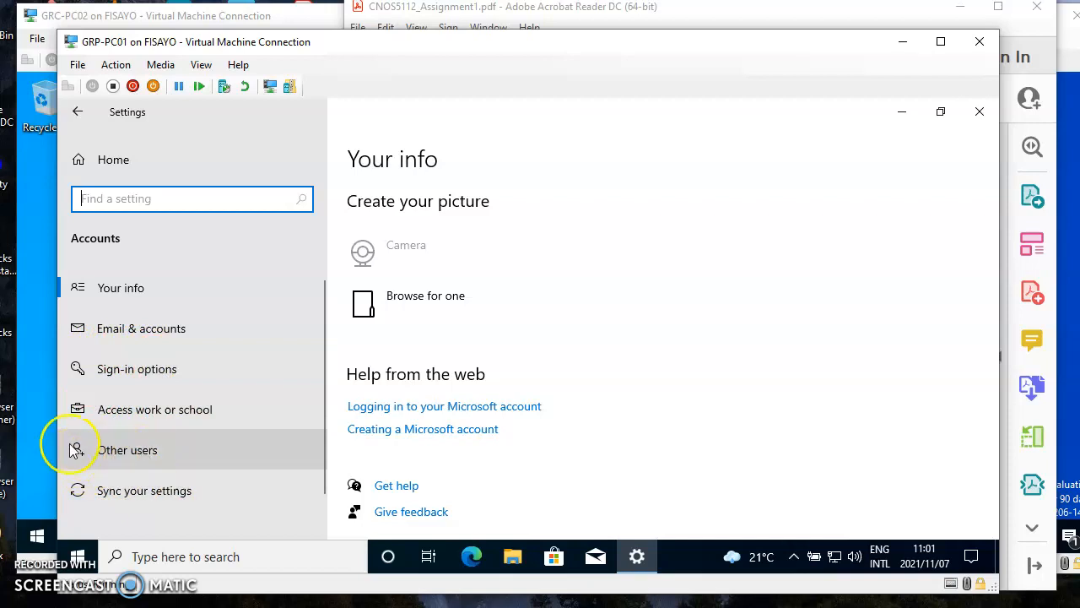
{"action": "left_click", "coordinate": [118, 457]}
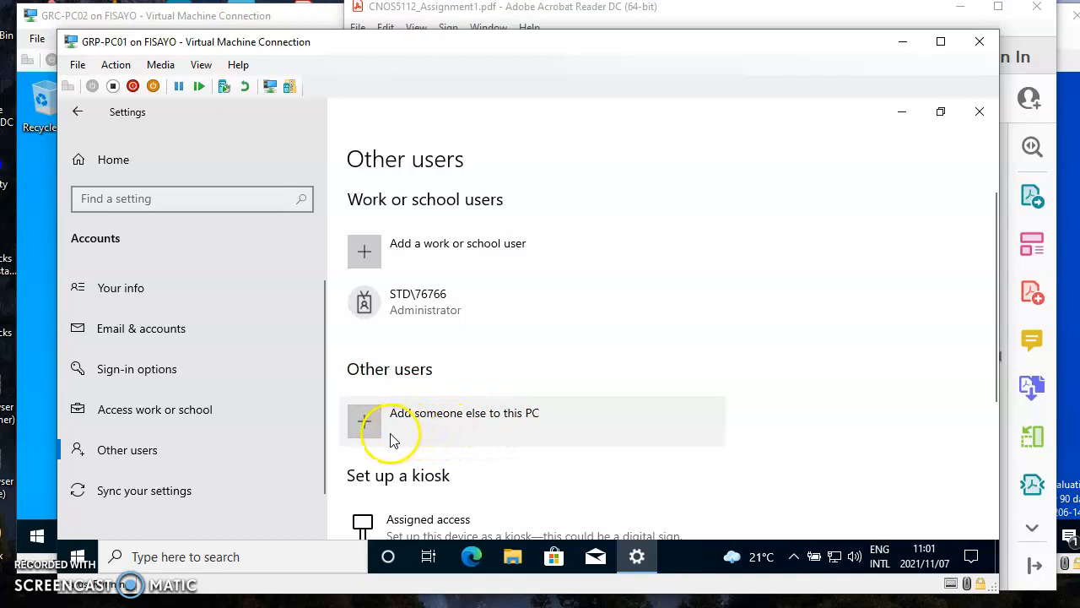
{"action": "left_click", "coordinate": [364, 423]}
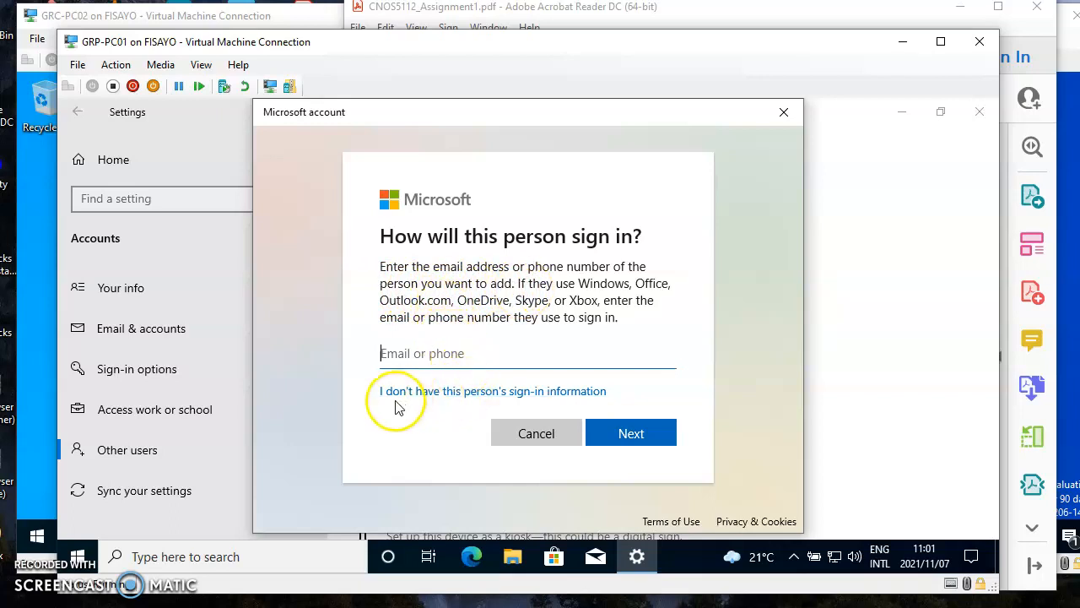
Step: Skip the sign-in information and choose Add a user without a Microsoft account
{"action": "left_click", "coordinate": [439, 395]}
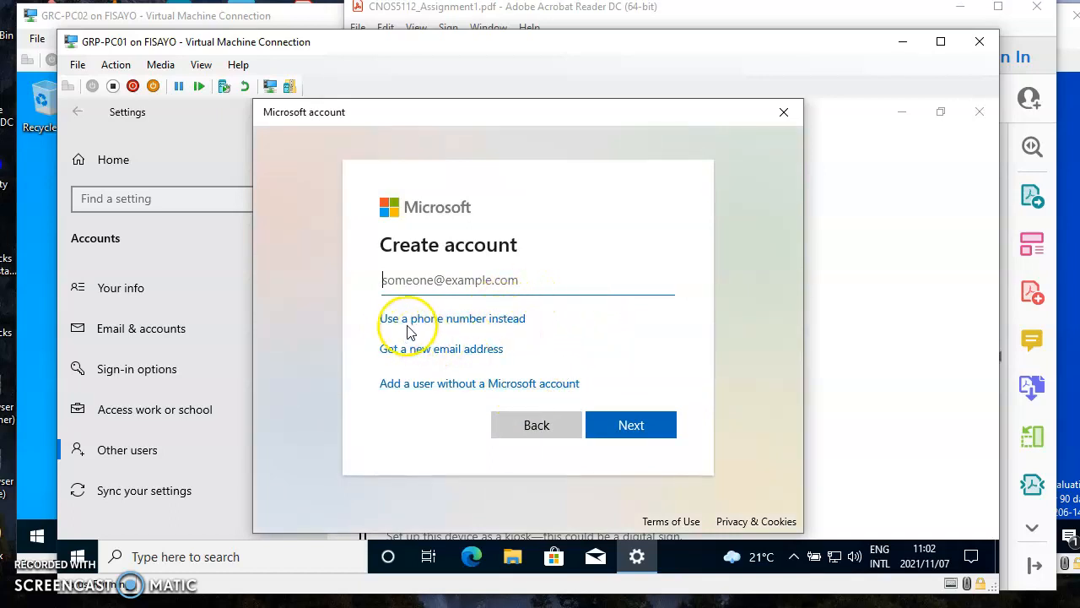
{"action": "left_click", "coordinate": [453, 384]}
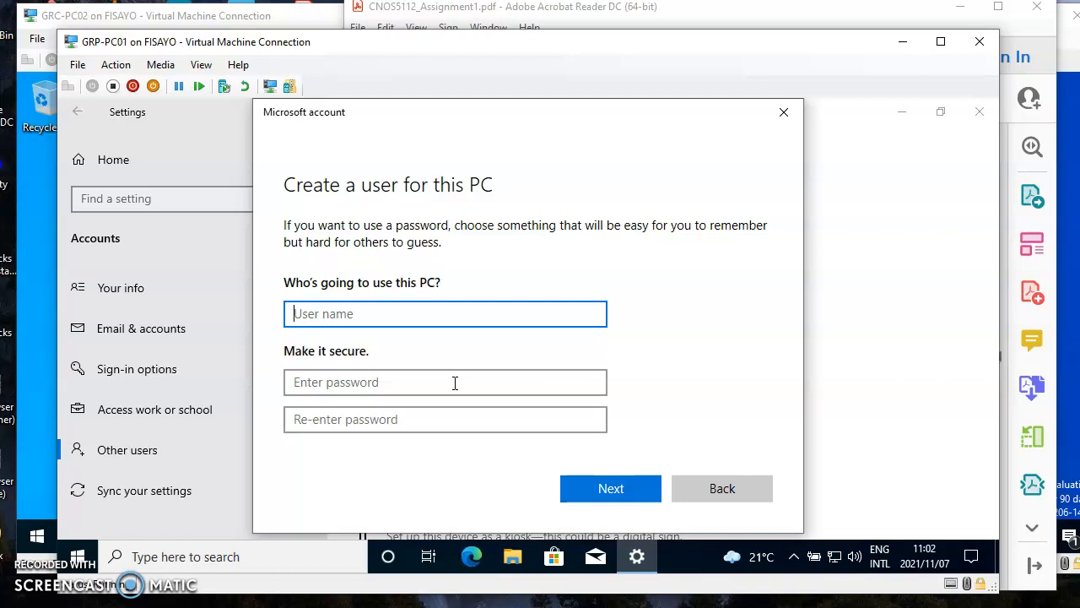
Step: Copy lsniper from the assignment PDF into the User name field
{"action": "left_click", "coordinate": [1048, 48]}
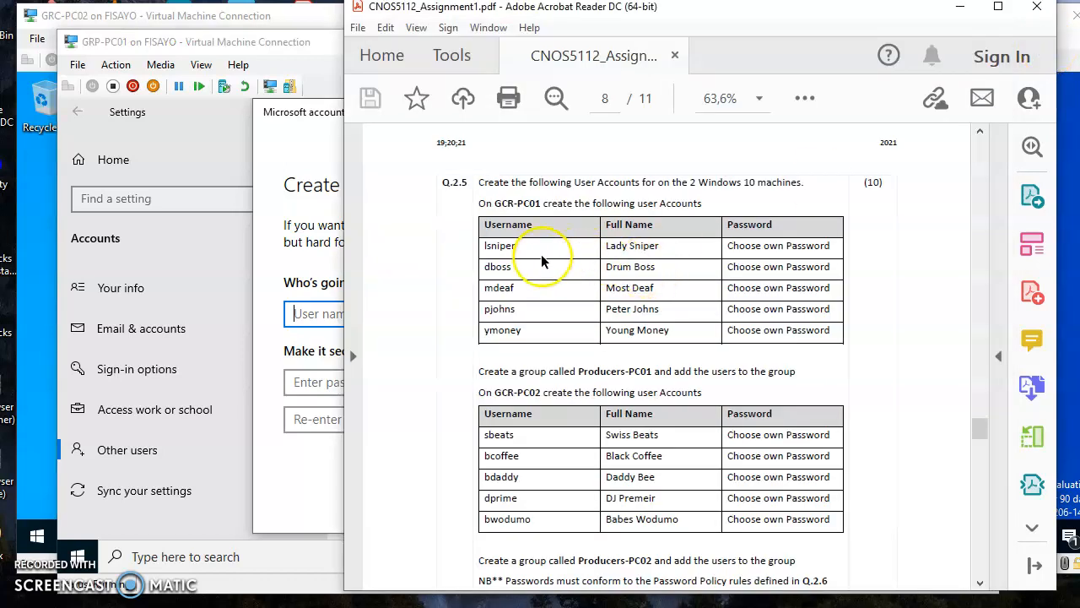
{"action": "left_click_drag", "start_coordinate": [516, 246], "coordinate": [485, 246]}
{"action": "key", "text": "ctrl+c"}
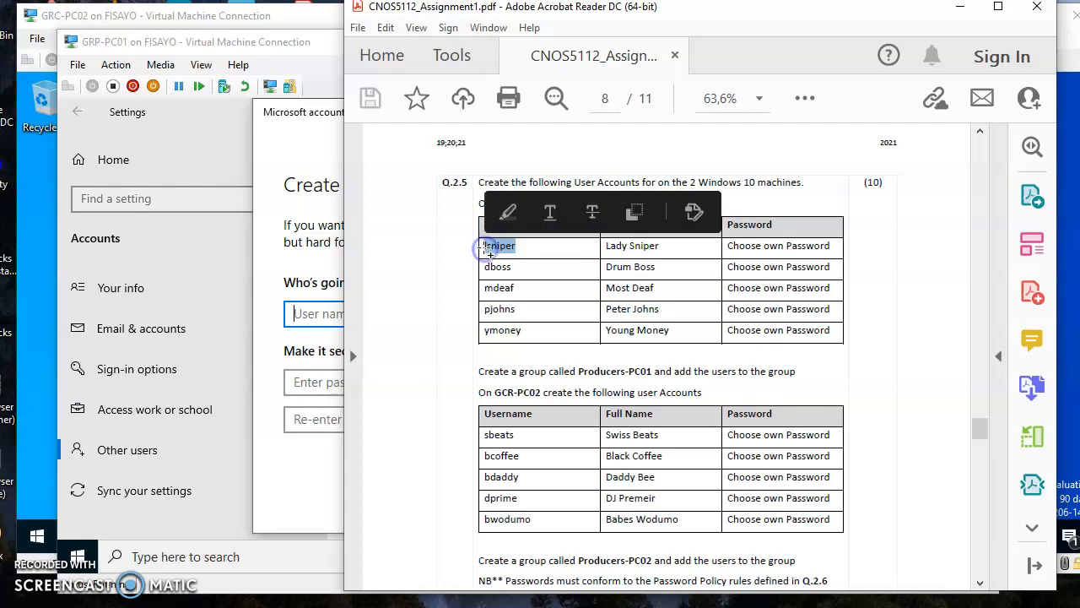
{"action": "left_click", "coordinate": [331, 322]}
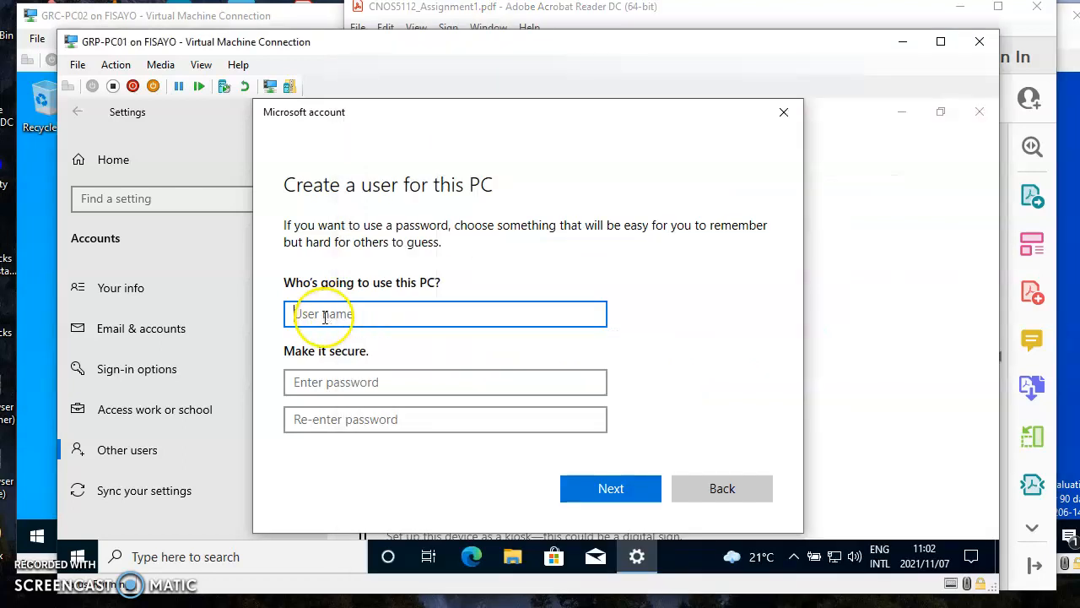
{"action": "key", "text": "ctrl+v"}
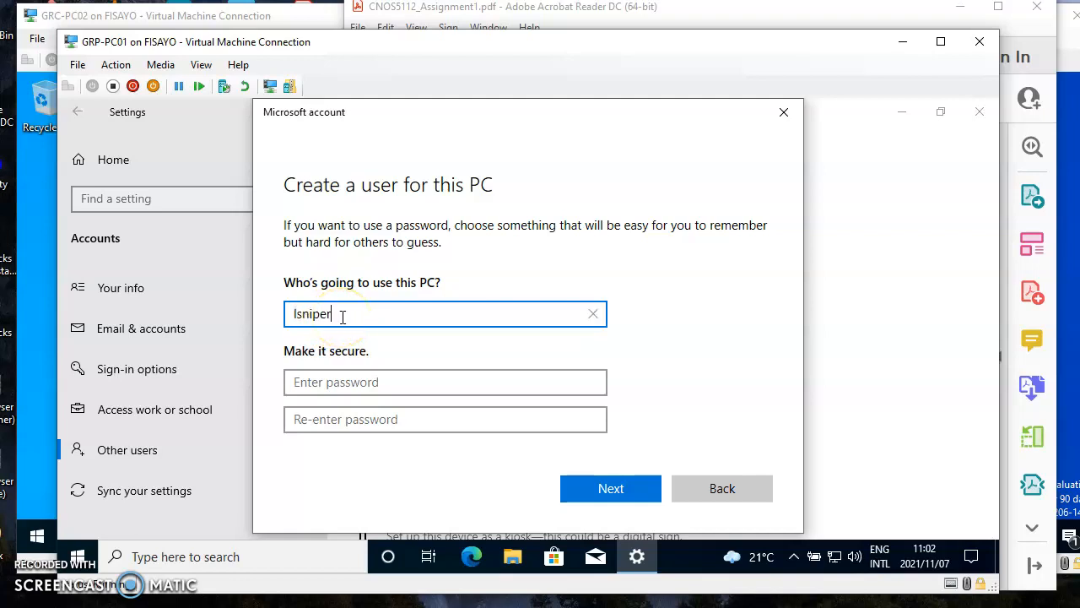
{"action": "left_click", "coordinate": [387, 314]}
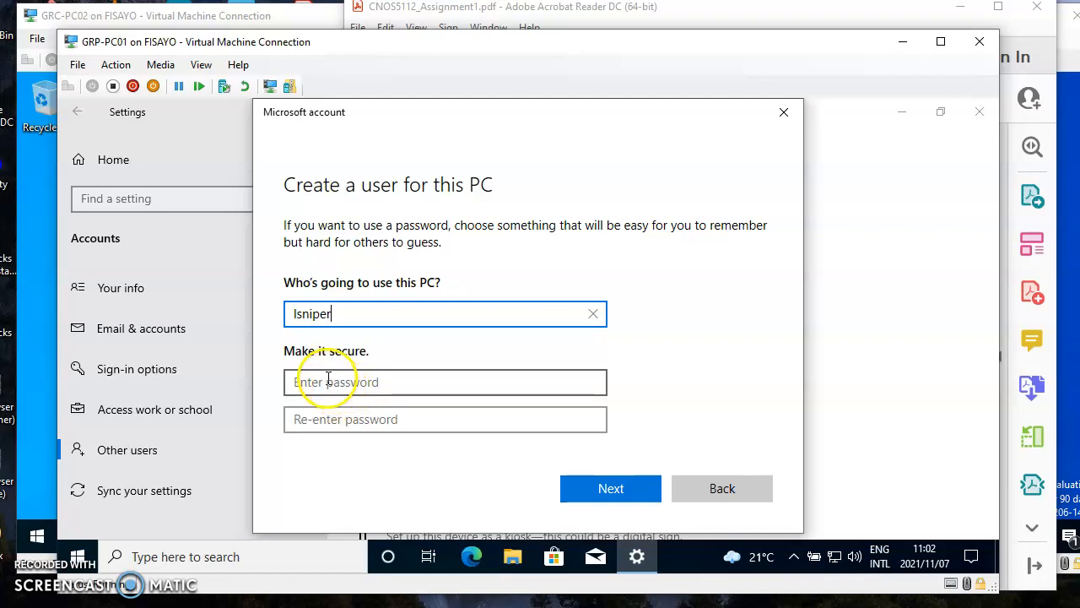
Step: Enter the account password in capitals and confirm it in the second password box
{"action": "left_click", "coordinate": [1052, 57]}
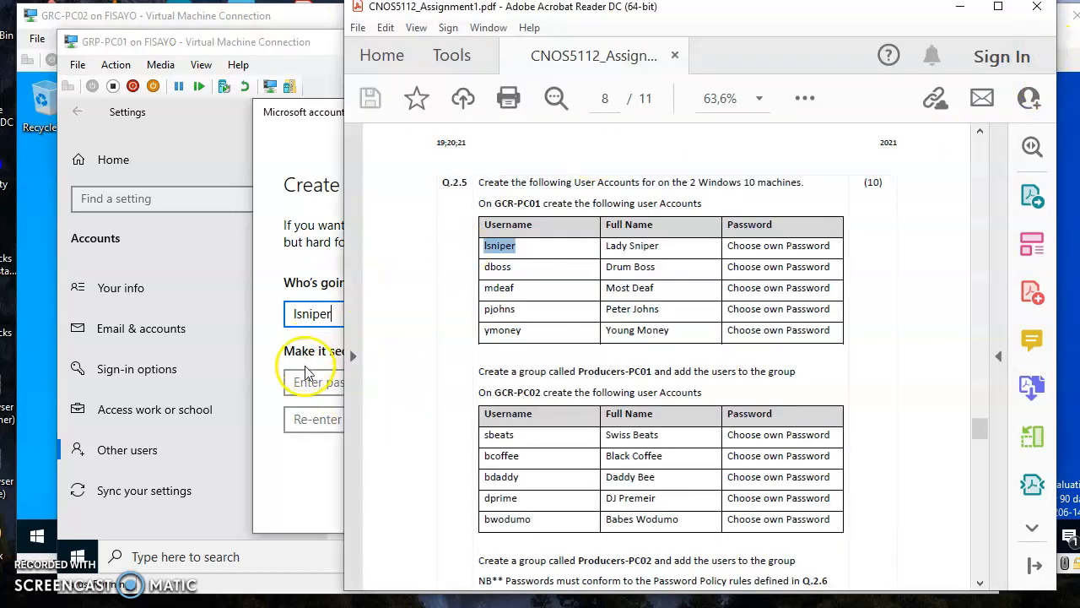
{"action": "left_click", "coordinate": [308, 390]}
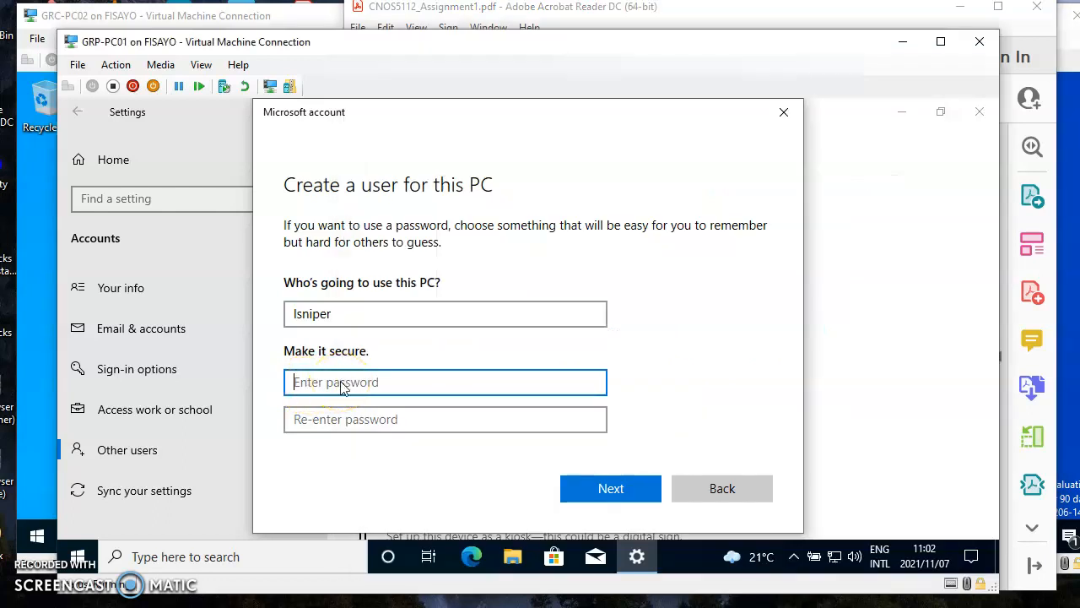
{"action": "key", "text": "Caps_Lock"}
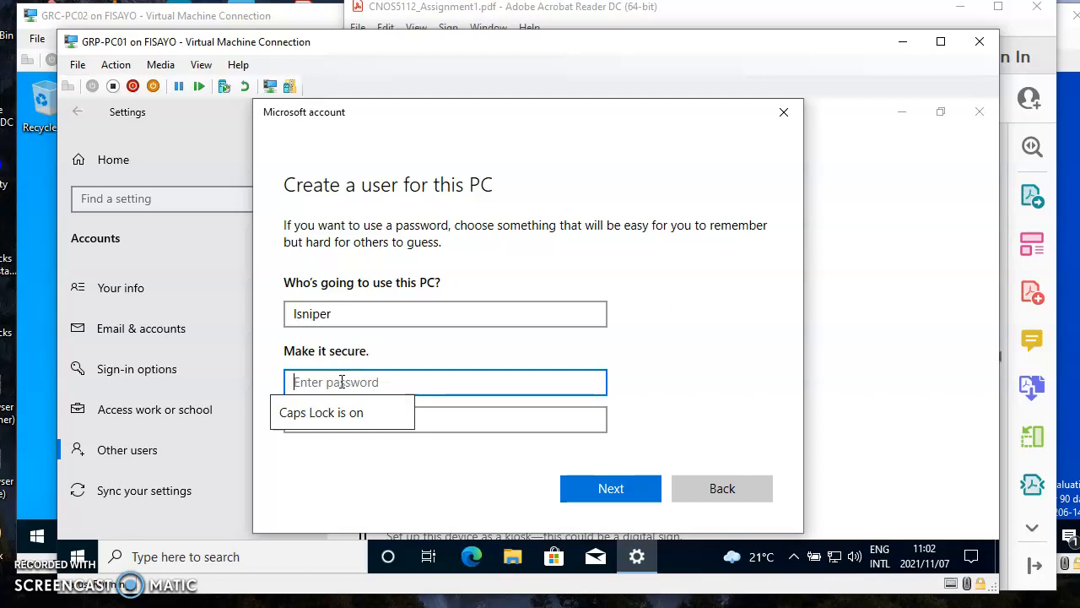
{"action": "type", "text": "••"}
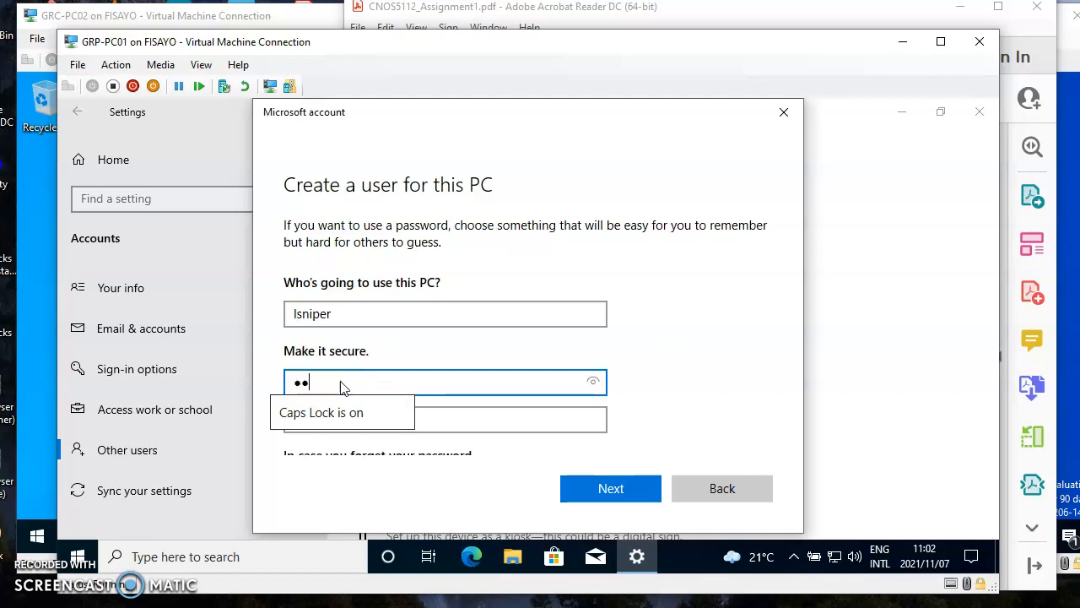
{"action": "type", "text": "••••"}
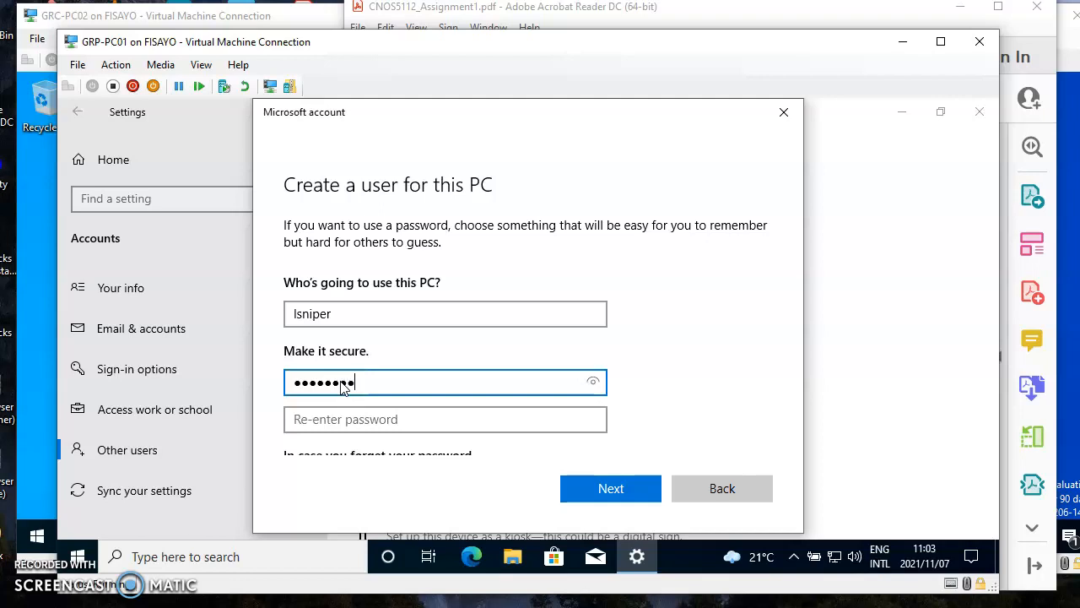
{"action": "left_click", "coordinate": [348, 419]}
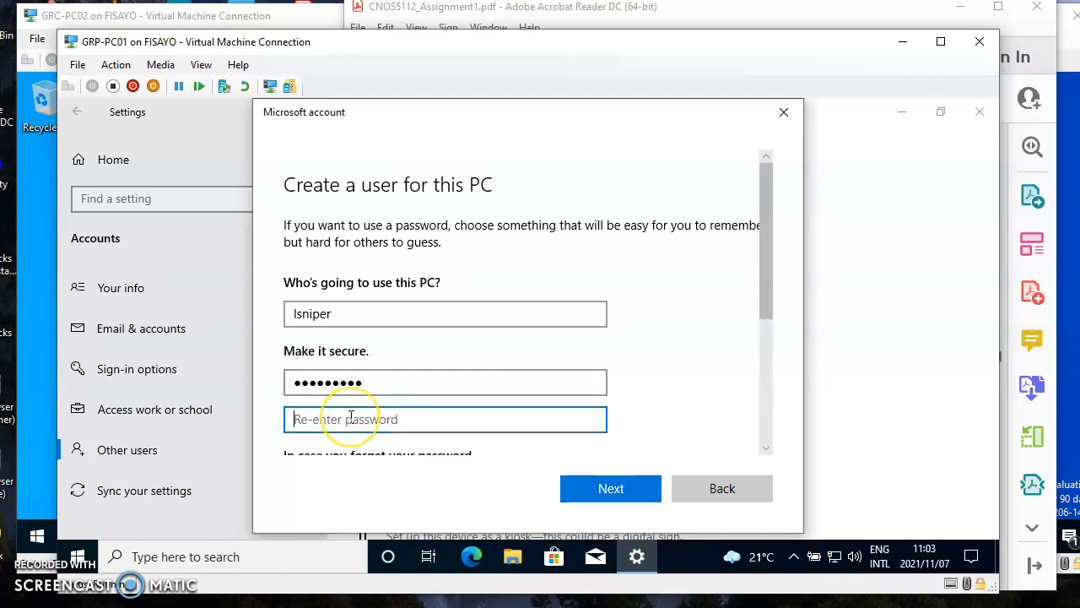
{"action": "type", "text": "••"}
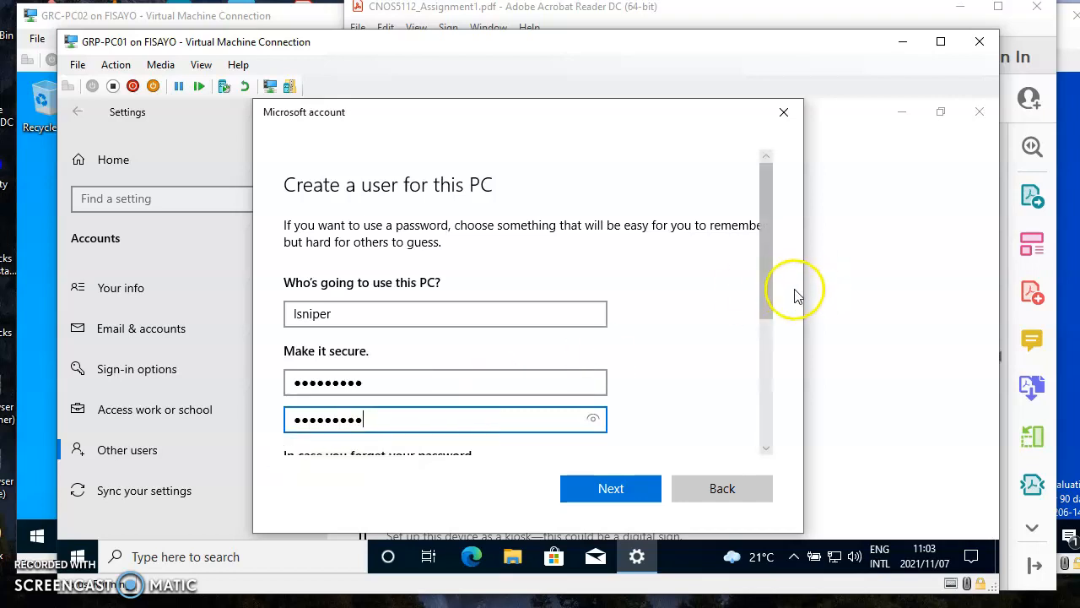
{"action": "left_click_drag", "start_coordinate": [763, 291], "coordinate": [763, 424]}
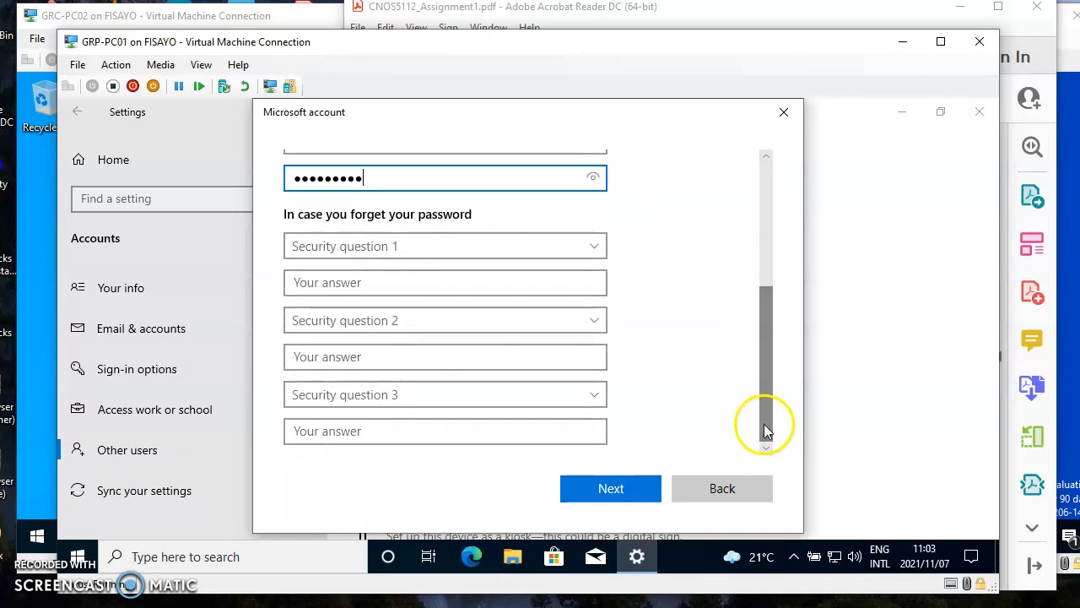
Step: Choose and answer the first-pet's-name and birth-city security questions
{"action": "left_click", "coordinate": [595, 251]}
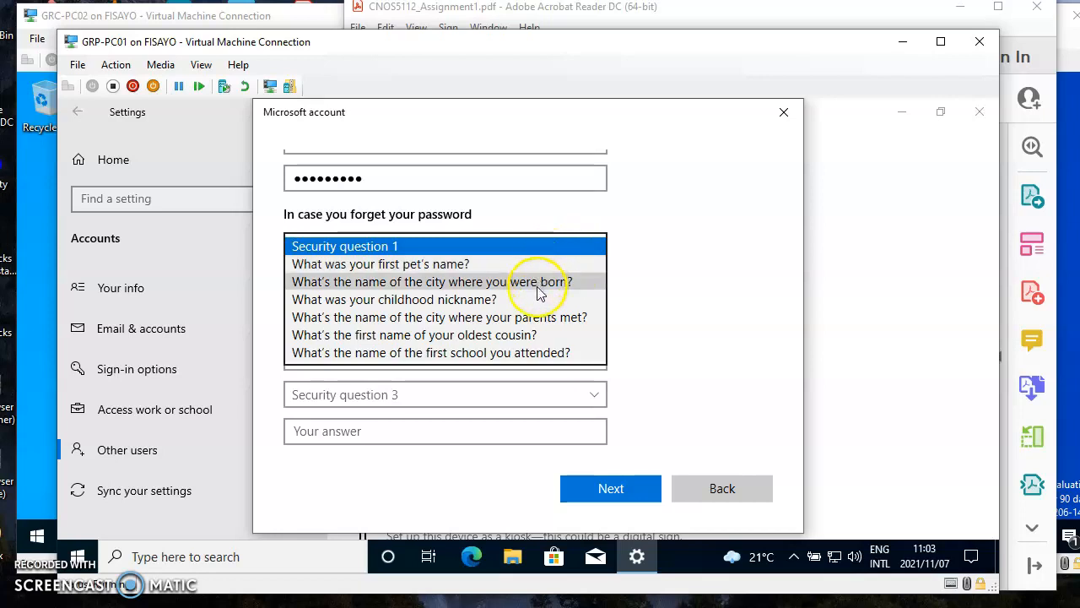
{"action": "left_click", "coordinate": [498, 264]}
{"action": "left_click", "coordinate": [396, 285]}
{"action": "type", "text": "Rex"}
{"action": "left_click", "coordinate": [390, 321]}
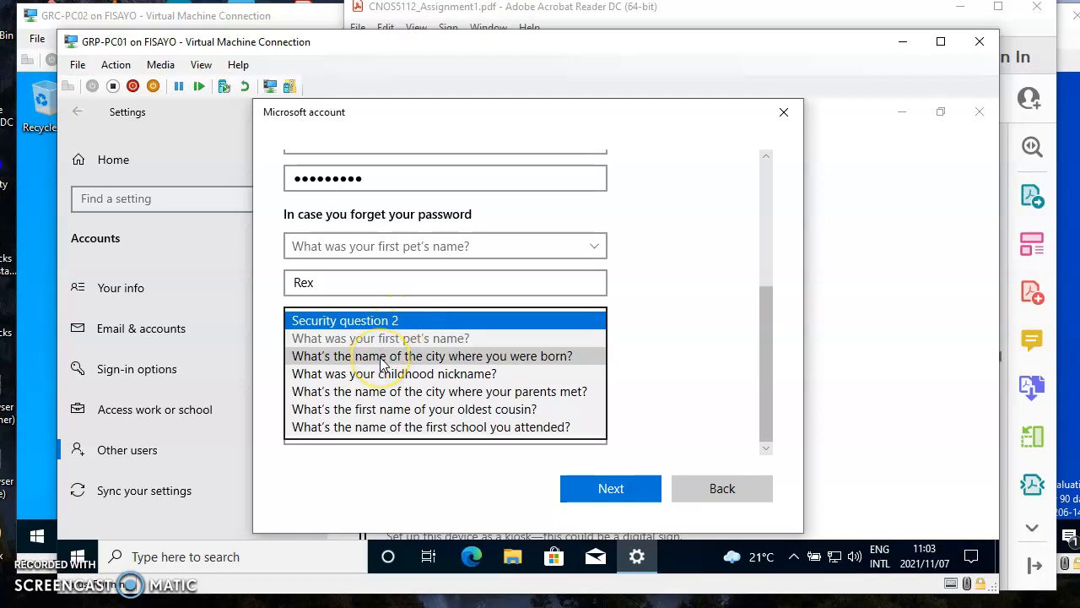
{"action": "left_click", "coordinate": [381, 358]}
{"action": "left_click", "coordinate": [339, 356]}
{"action": "type", "text": "Durban"}
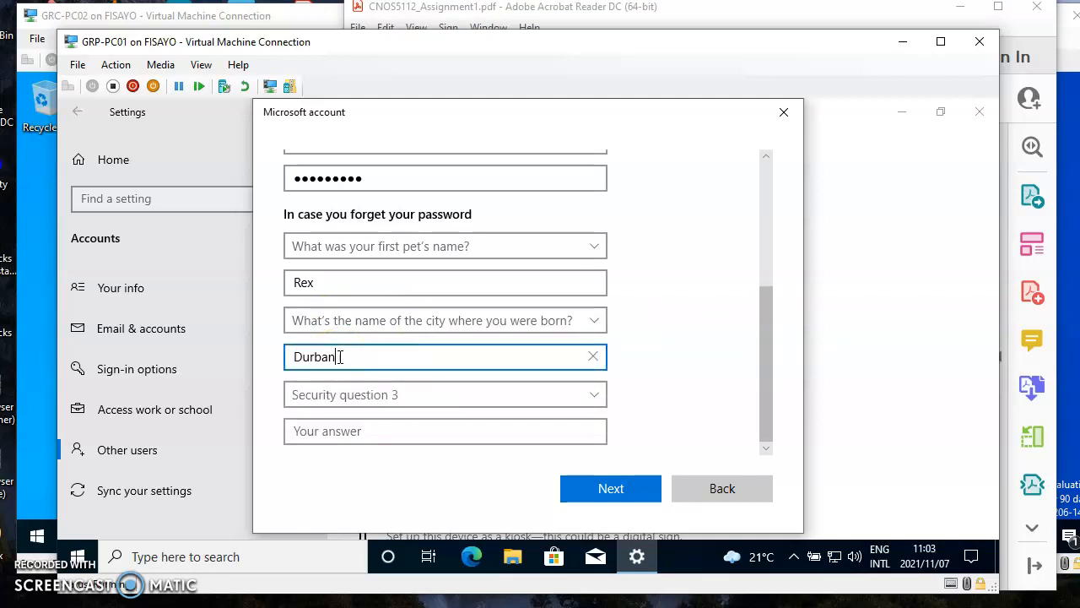
Step: Answer the oldest-cousin security question and submit the new-user form with Next
{"action": "left_click", "coordinate": [364, 396]}
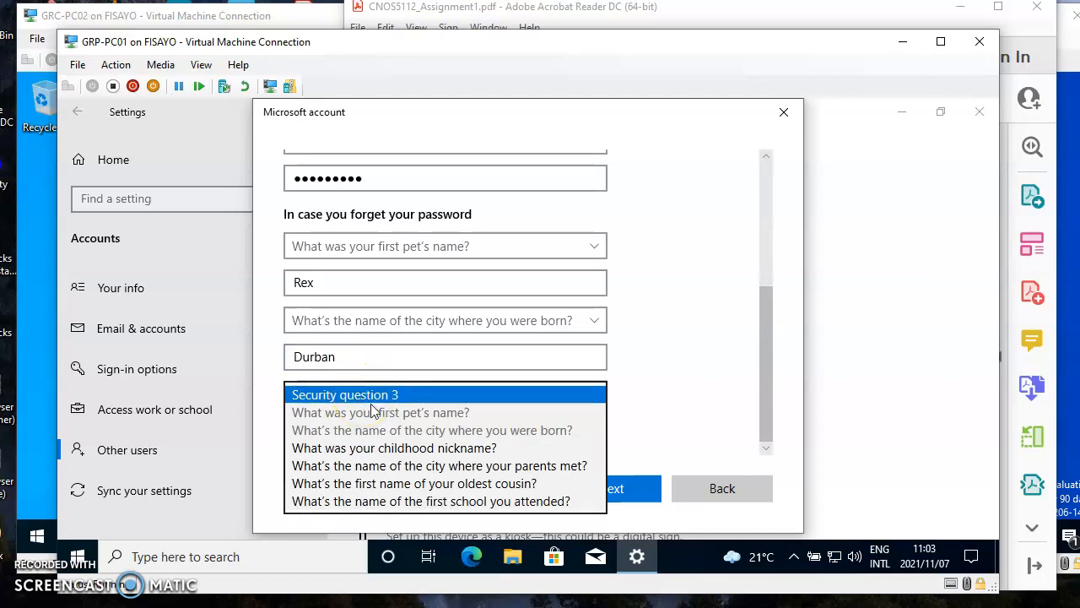
{"action": "left_click", "coordinate": [401, 490]}
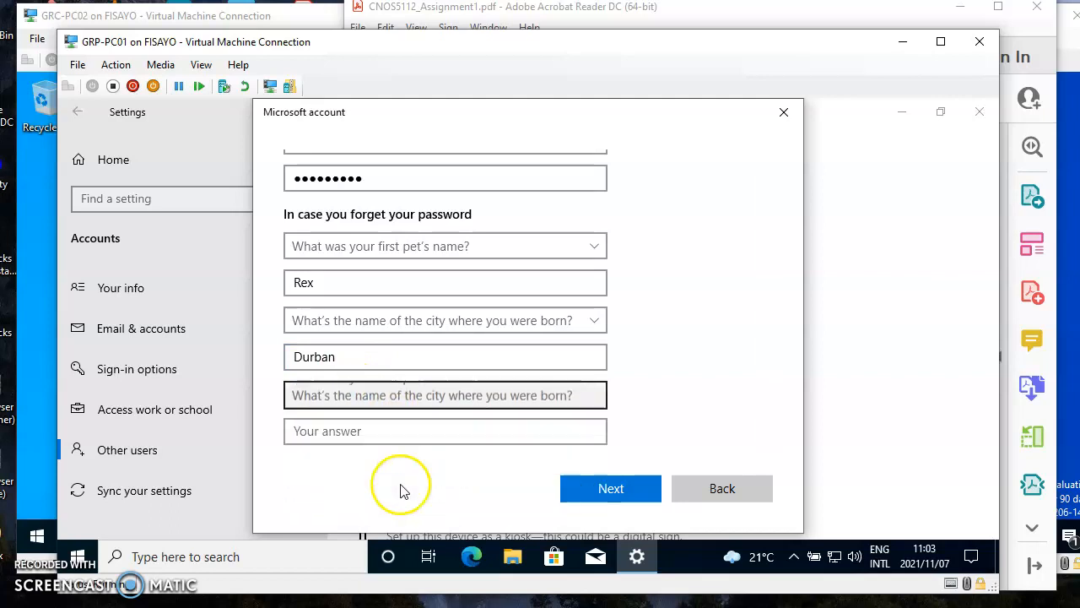
{"action": "left_click", "coordinate": [344, 432]}
{"action": "type", "text": "Daniel"}
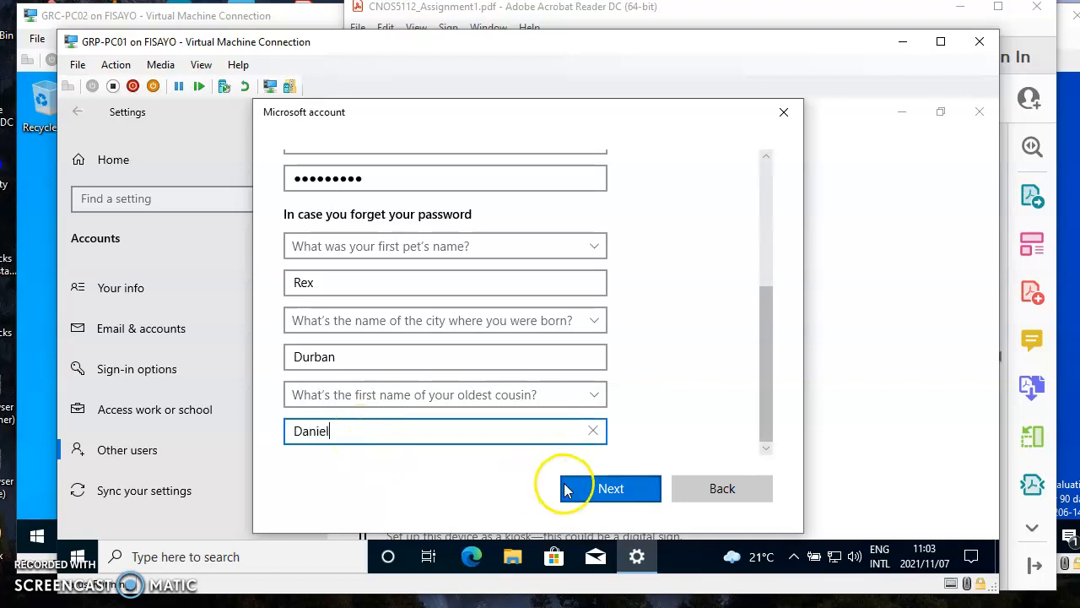
{"action": "left_click_drag", "start_coordinate": [766, 393], "coordinate": [771, 415]}
{"action": "left_click", "coordinate": [602, 489]}
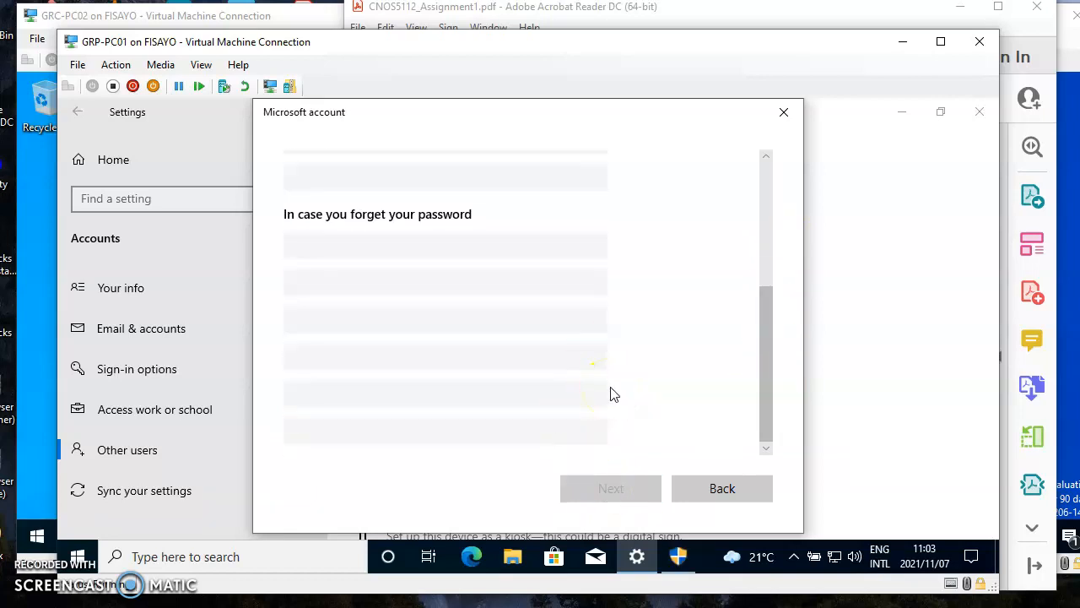
Step: Review the administrator permission prompt, decline it with No, and close the new-user dialog
{"action": "left_click", "coordinate": [680, 563]}
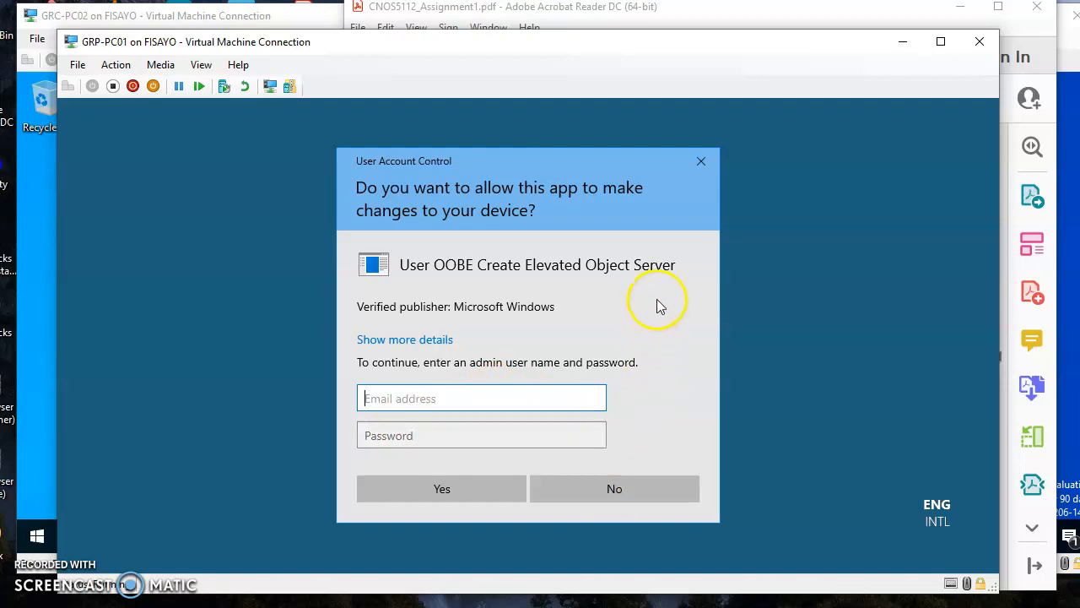
{"action": "left_click", "coordinate": [392, 340]}
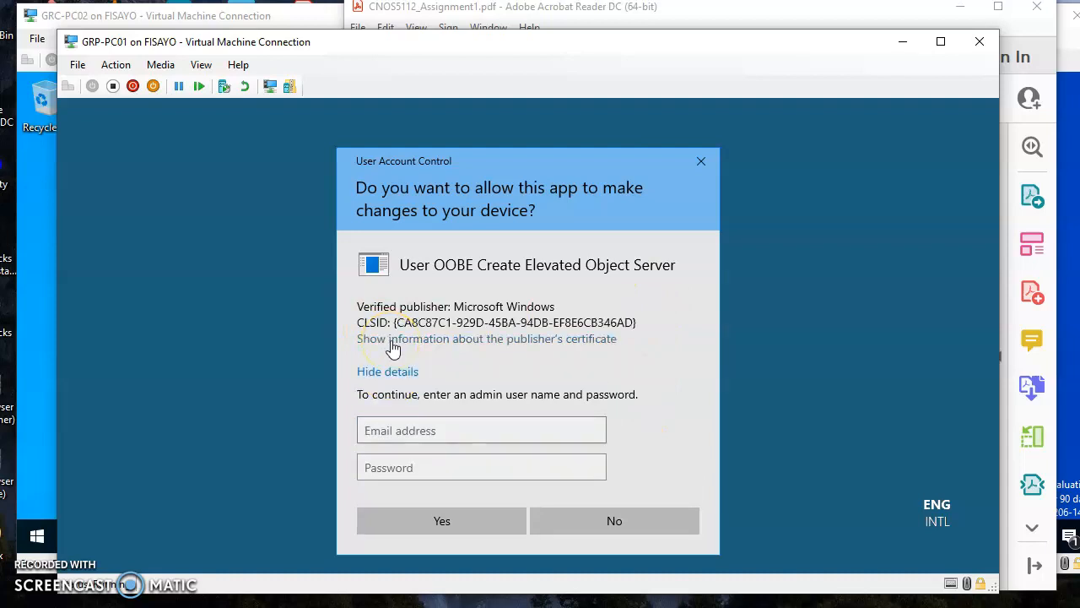
{"action": "left_click", "coordinate": [390, 374]}
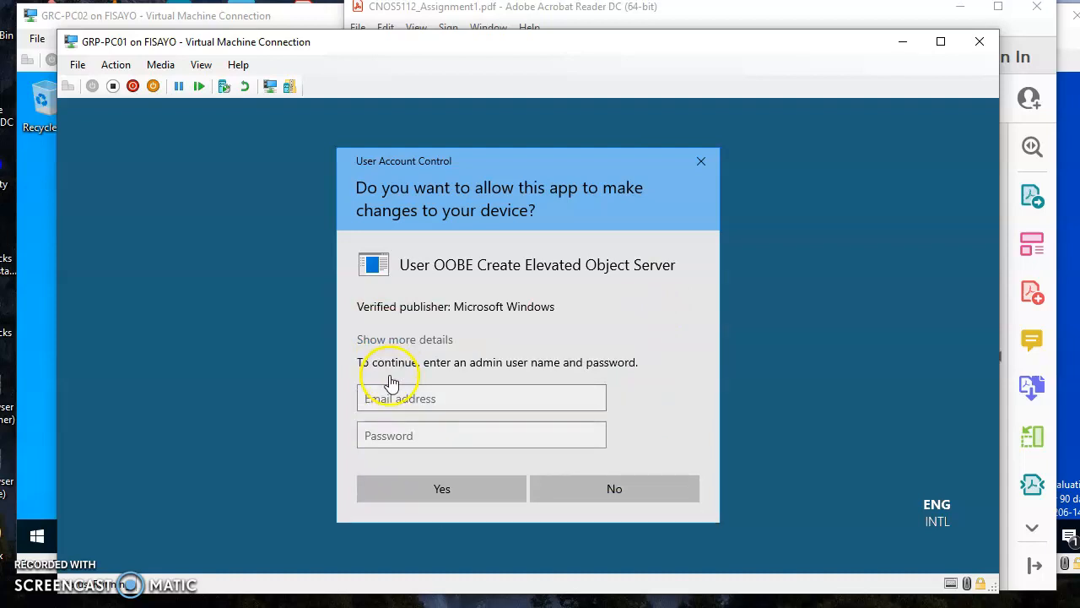
{"action": "left_click", "coordinate": [420, 398]}
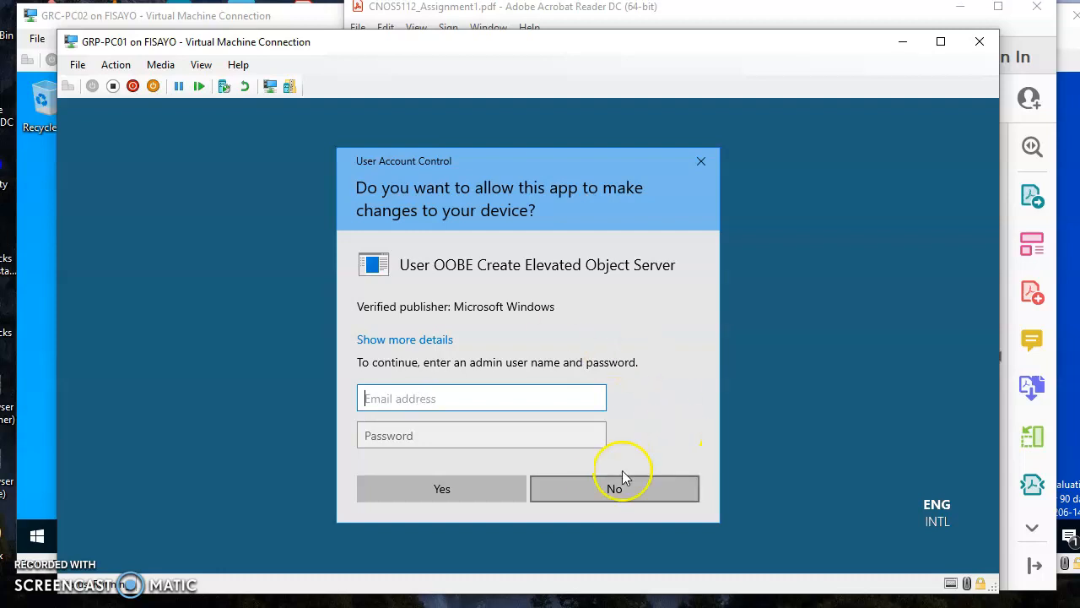
{"action": "left_click", "coordinate": [604, 489]}
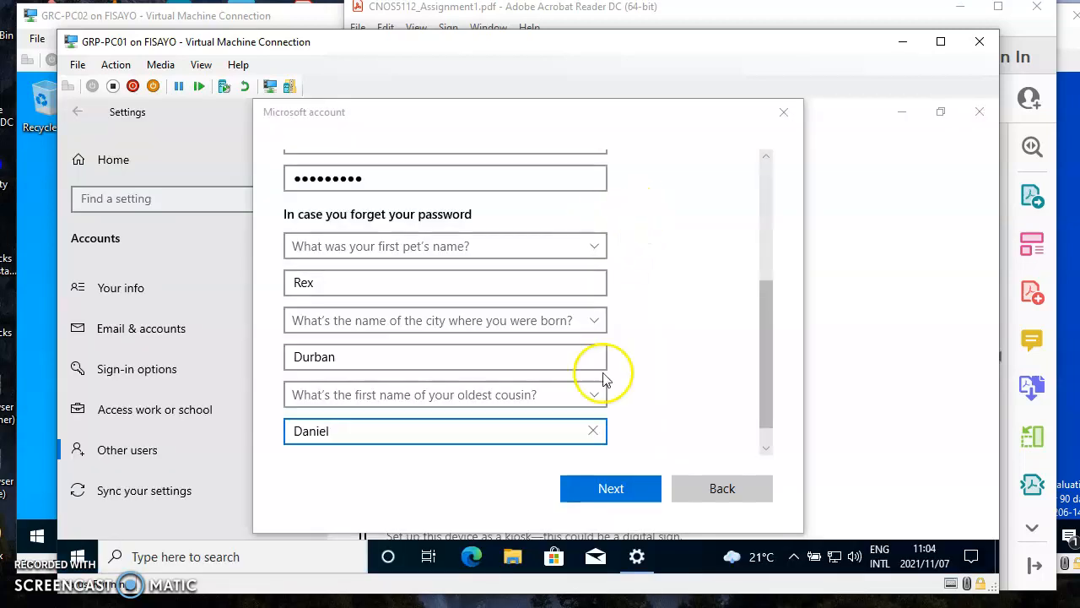
{"action": "left_click", "coordinate": [787, 108]}
Step: Close Settings on GRP-PC01, minimize that machine, and bring up GRC-PC02
{"action": "left_click", "coordinate": [979, 113]}
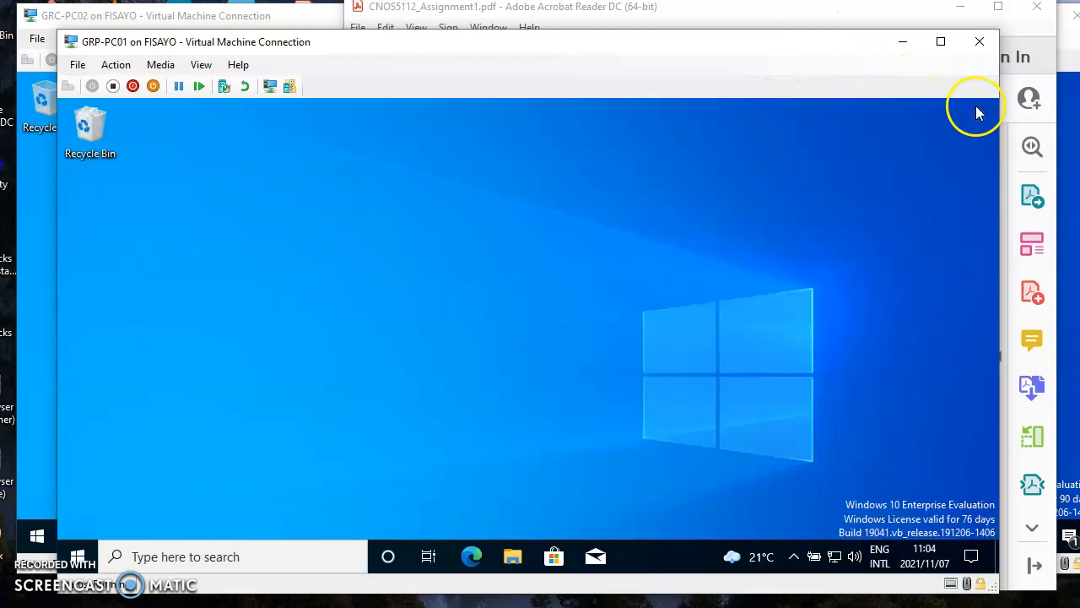
{"action": "left_click", "coordinate": [901, 42]}
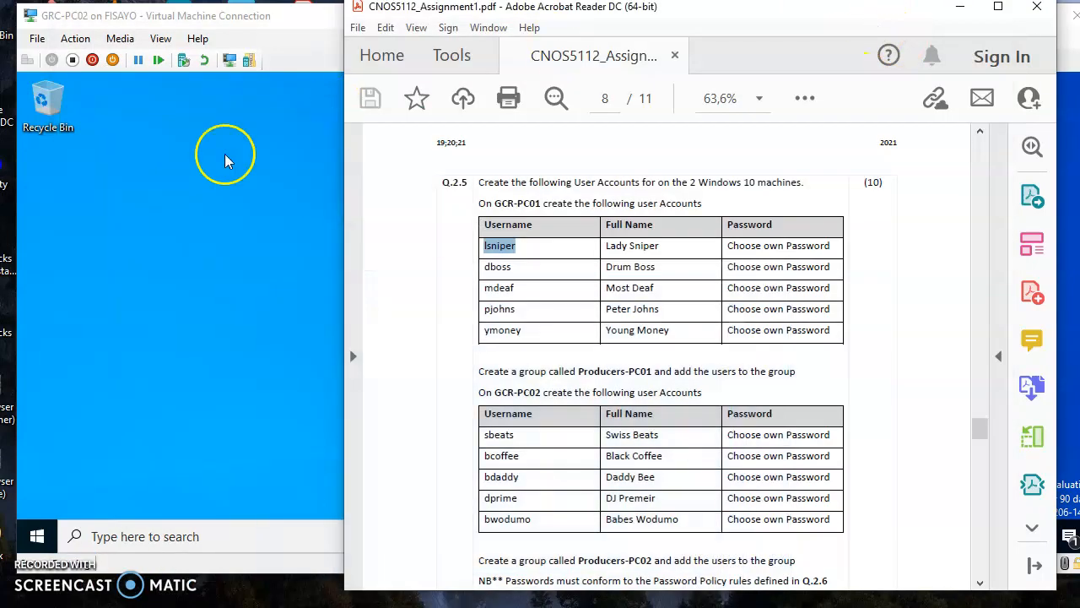
{"action": "left_click", "coordinate": [227, 160]}
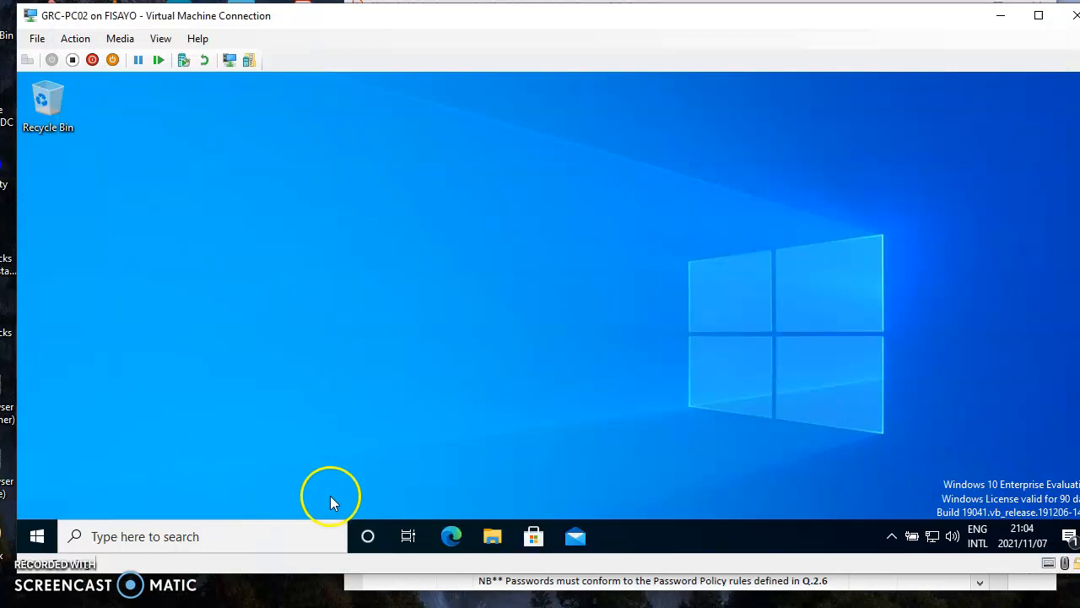
Step: Search for 'sys' on GRC-PC02 and open the Settings app
{"action": "left_click", "coordinate": [216, 534]}
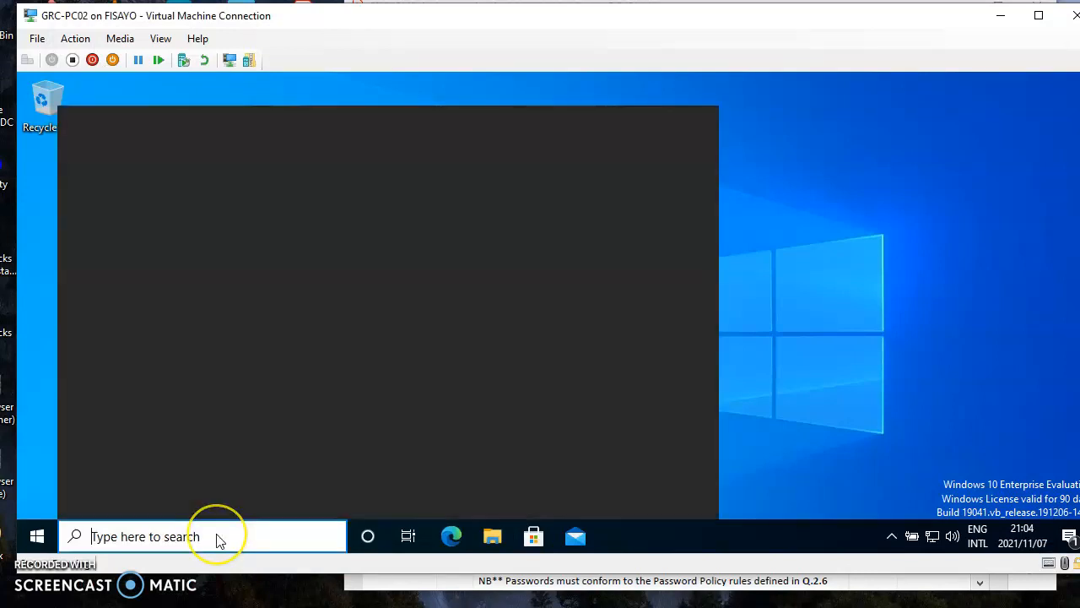
{"action": "type", "text": "p"}
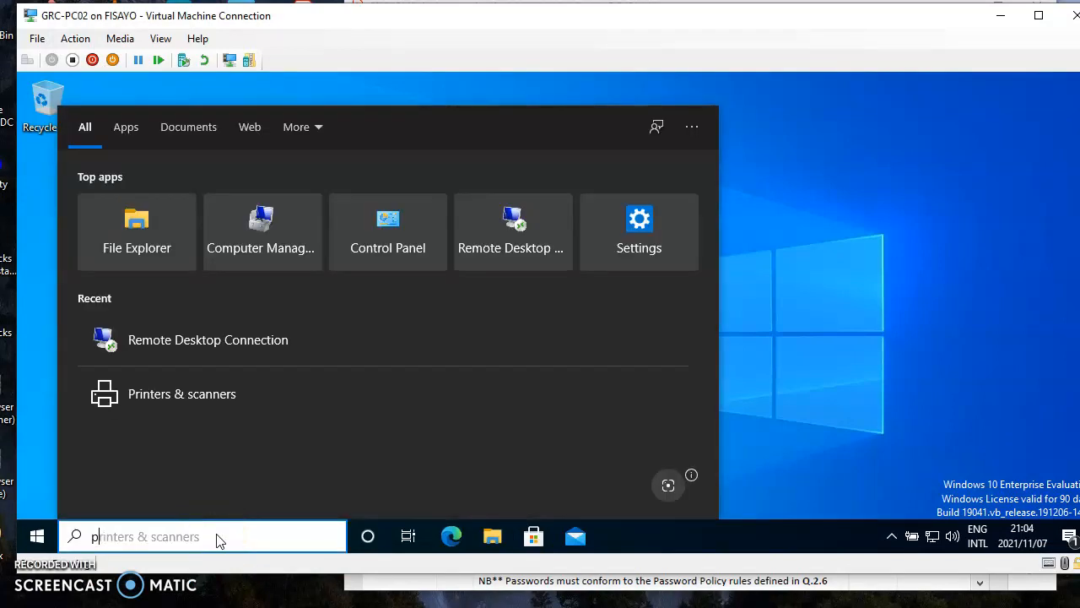
{"action": "key", "text": "BackSpace"}
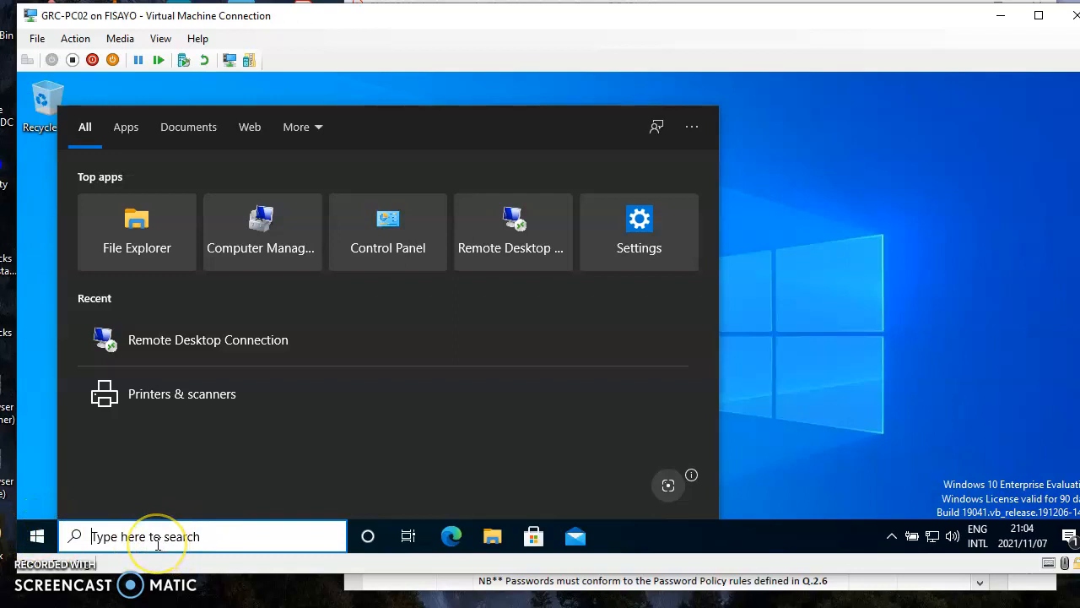
{"action": "type", "text": "sys"}
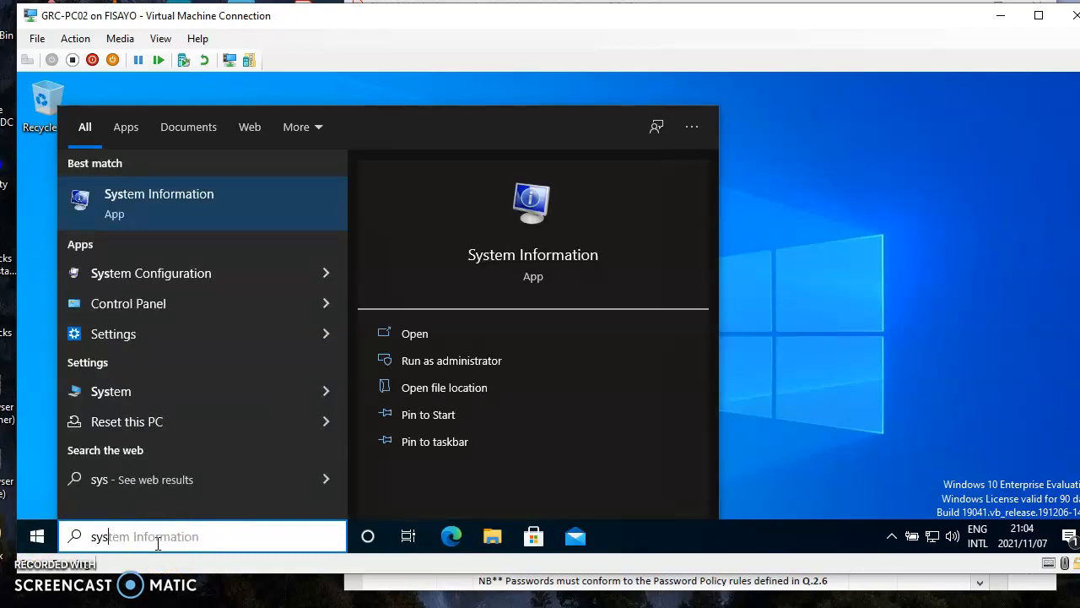
{"action": "left_click", "coordinate": [109, 341]}
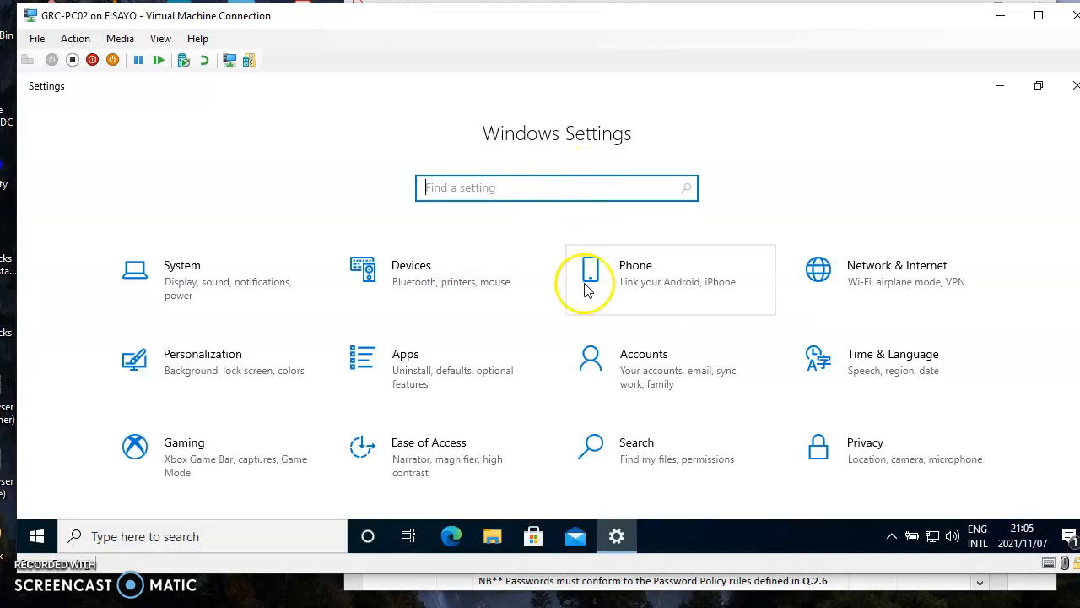
Step: On GRC-PC02, go to Accounts > Family & other users and choose Add someone else to this PC
{"action": "left_click", "coordinate": [642, 374]}
{"action": "left_click", "coordinate": [688, 375]}
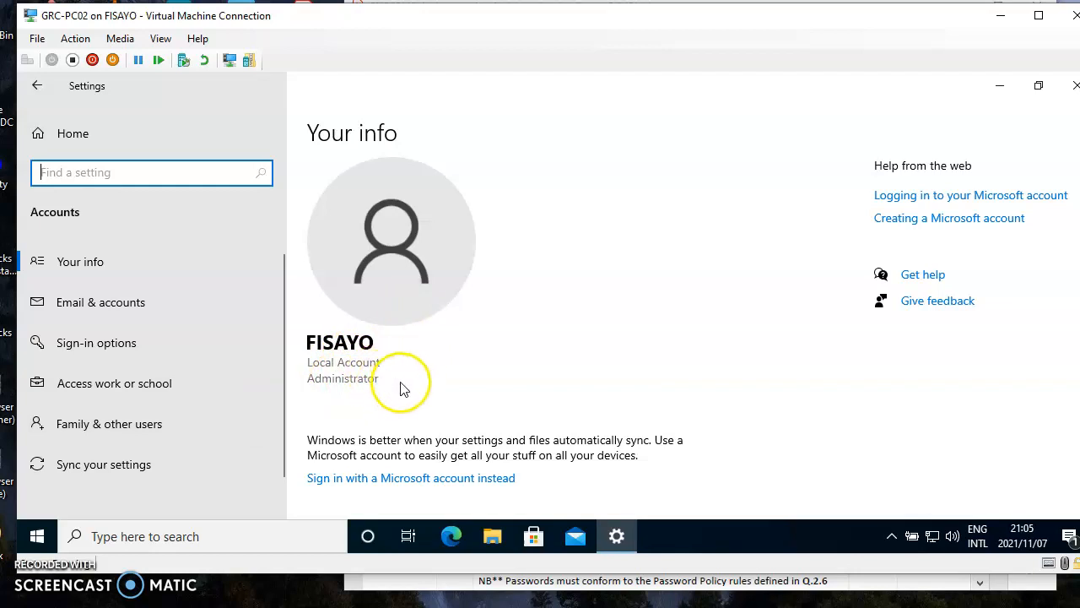
{"action": "left_click", "coordinate": [86, 429]}
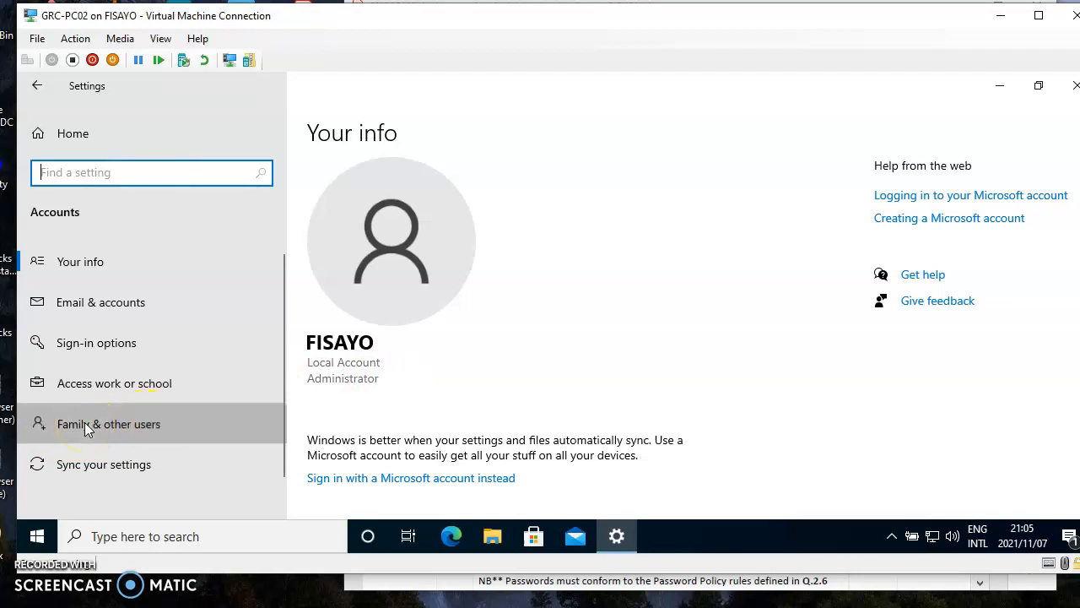
{"action": "left_click", "coordinate": [323, 439]}
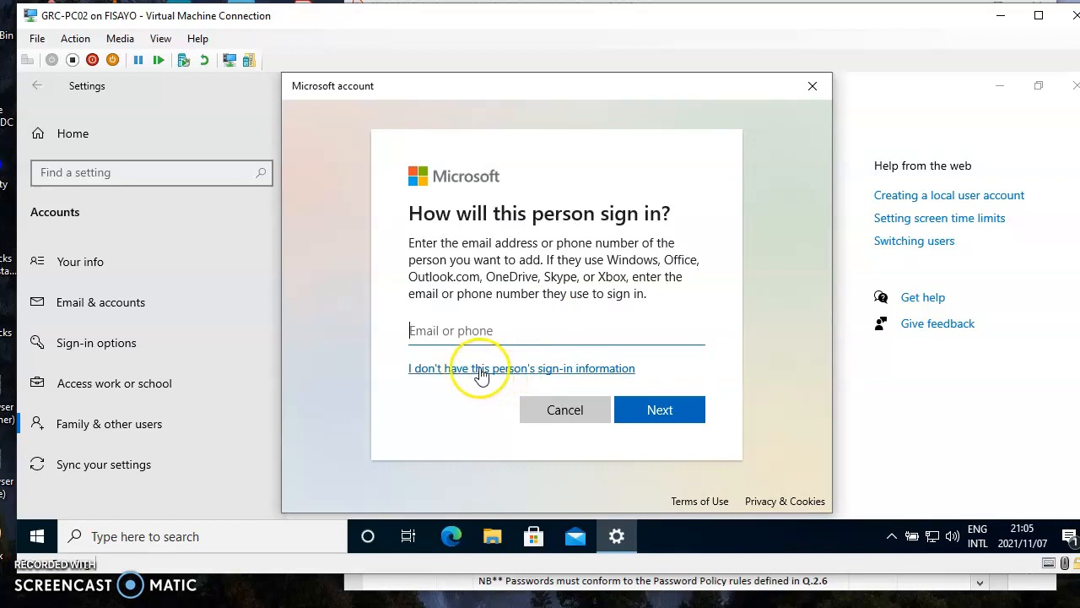
Step: Indicate the sign-in details are unknown and add a user without a Microsoft account
{"action": "left_click", "coordinate": [440, 375]}
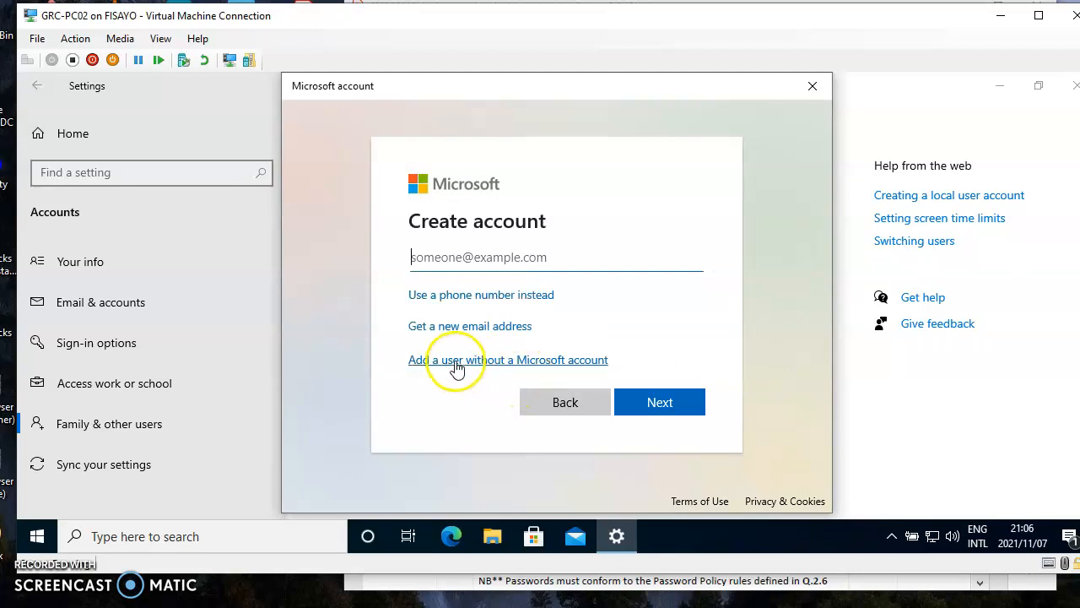
{"action": "left_click", "coordinate": [470, 362]}
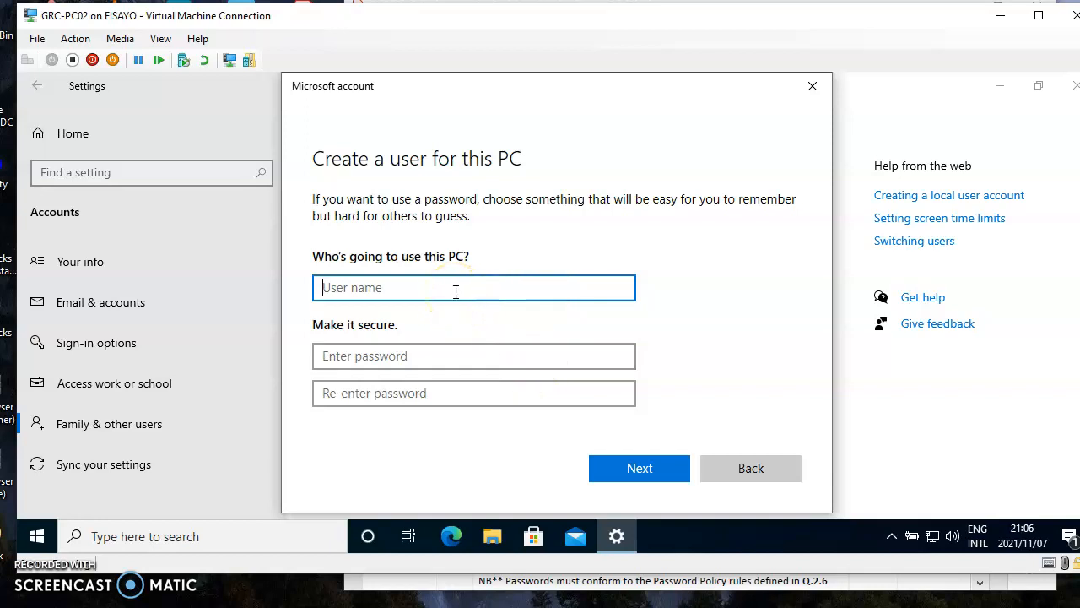
Step: Enter the password and its confirmation, and set security question 1 to 'What was your first pet's name?'
{"action": "left_click", "coordinate": [380, 361]}
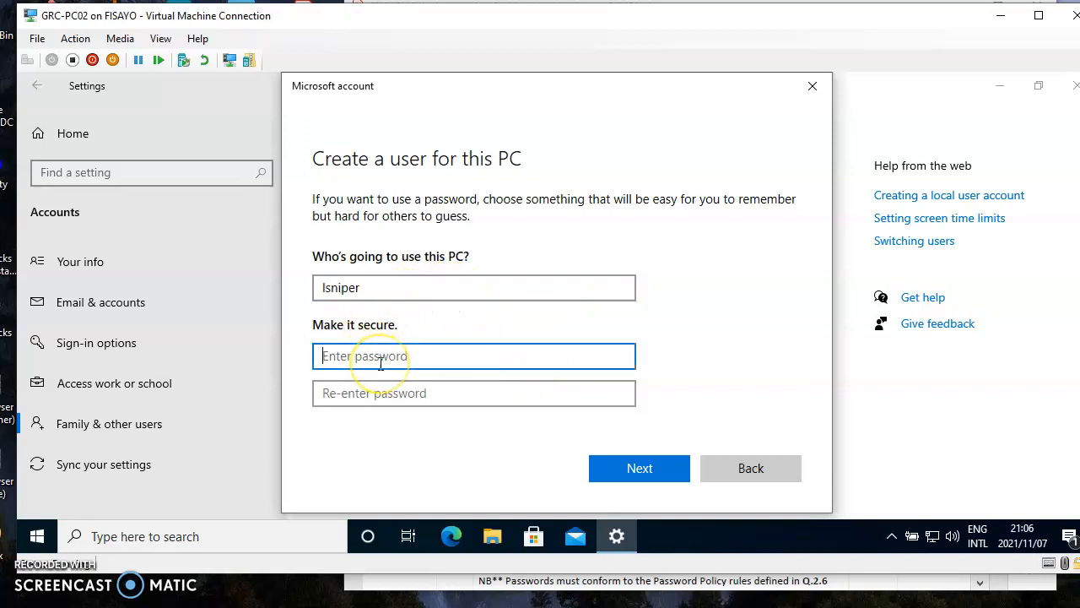
{"action": "type", "text": "PASSW"}
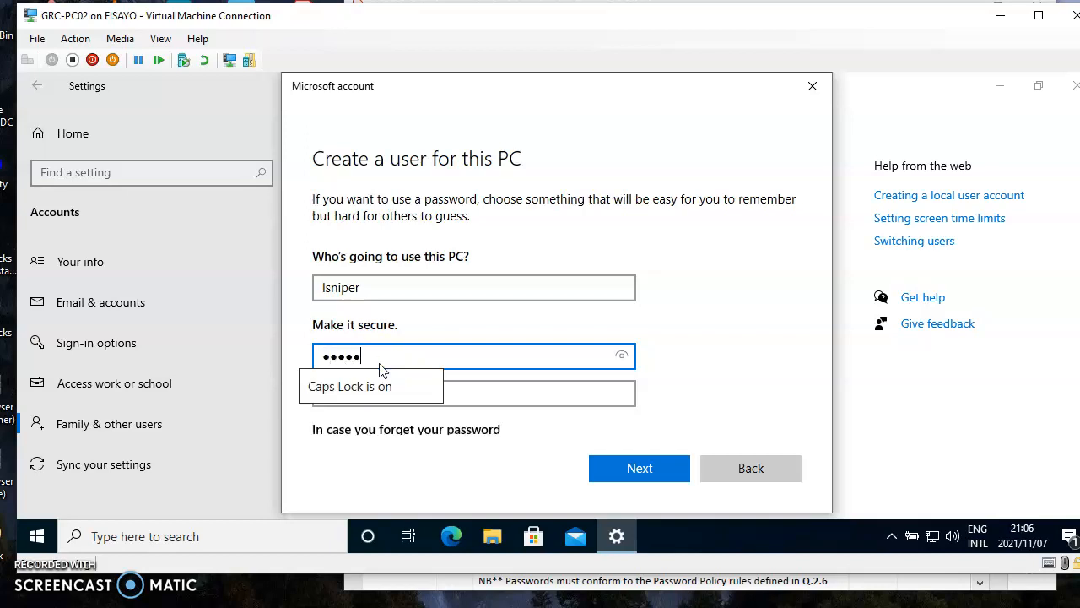
{"action": "key", "text": "Caps_Lock"}
{"action": "type", "text": "or"}
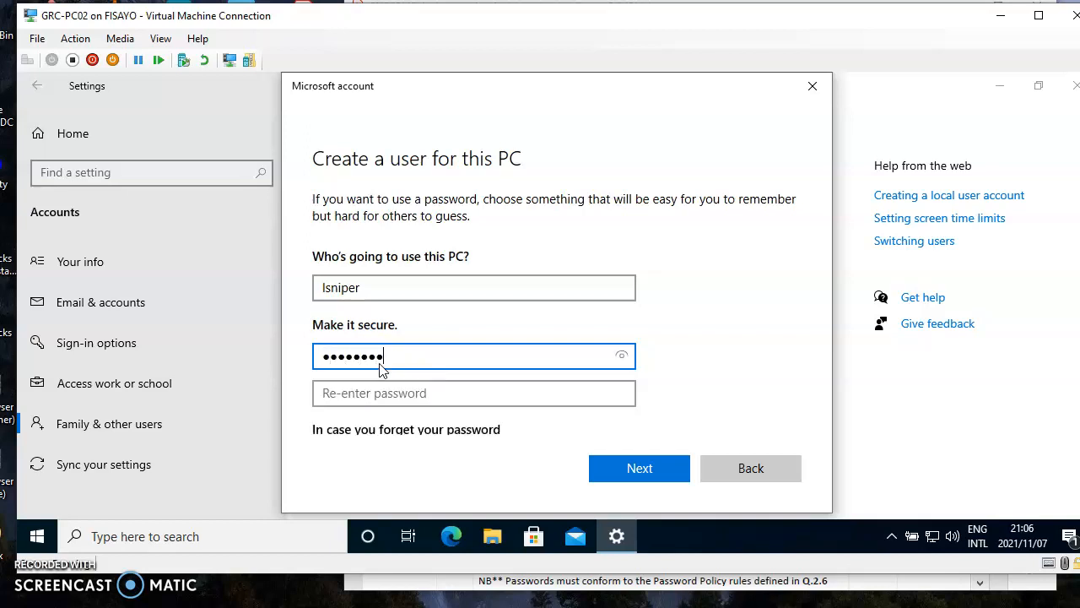
{"action": "key", "text": "Tab"}
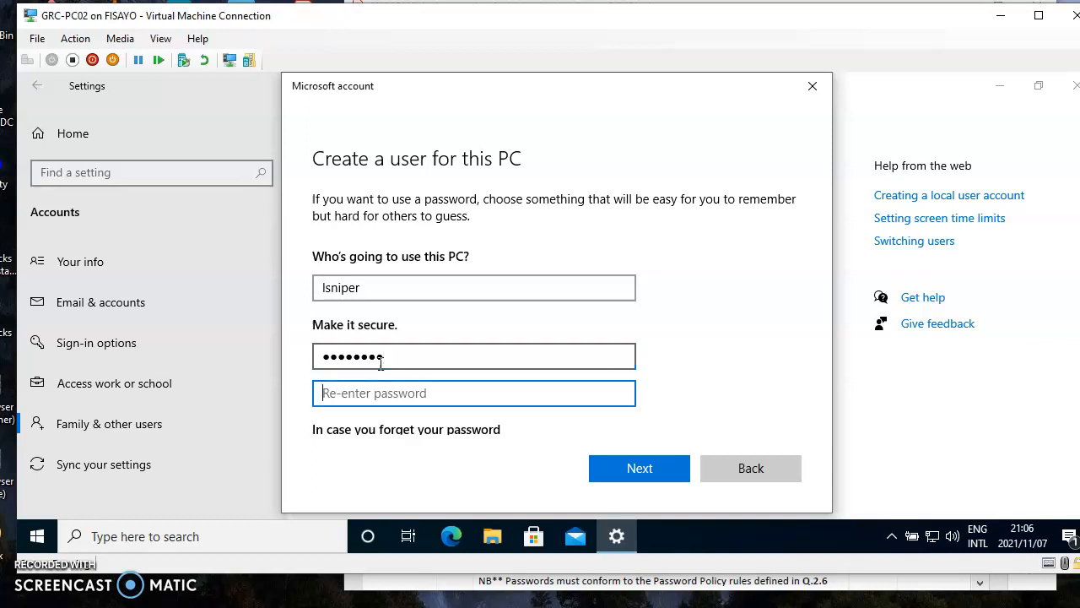
{"action": "key", "text": "Caps_Lock"}
{"action": "type", "text": "P"}
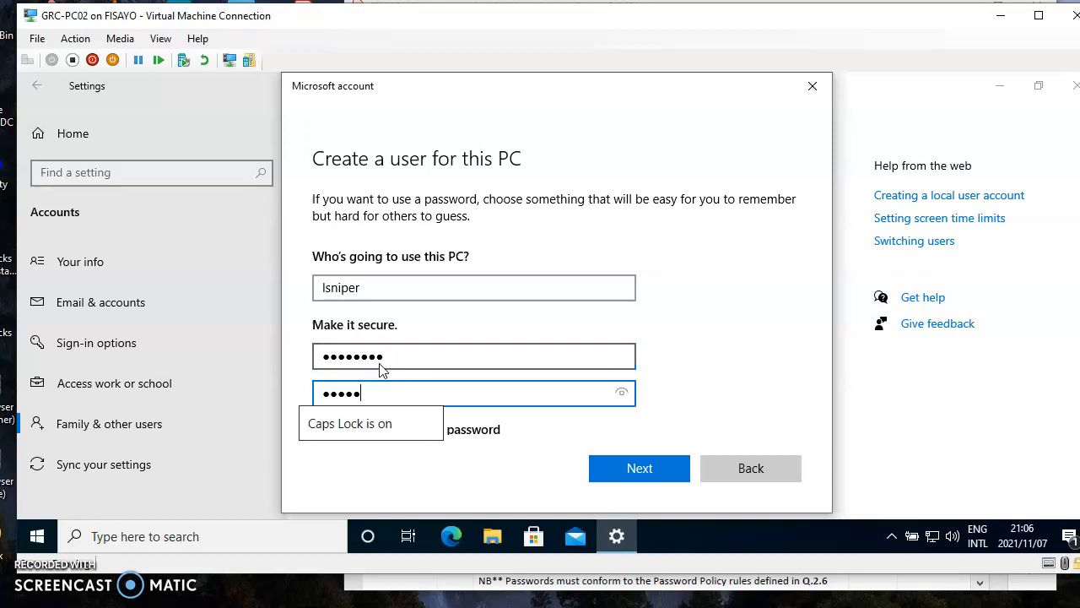
{"action": "key", "text": "Caps_Lock"}
{"action": "type", "text": "o"}
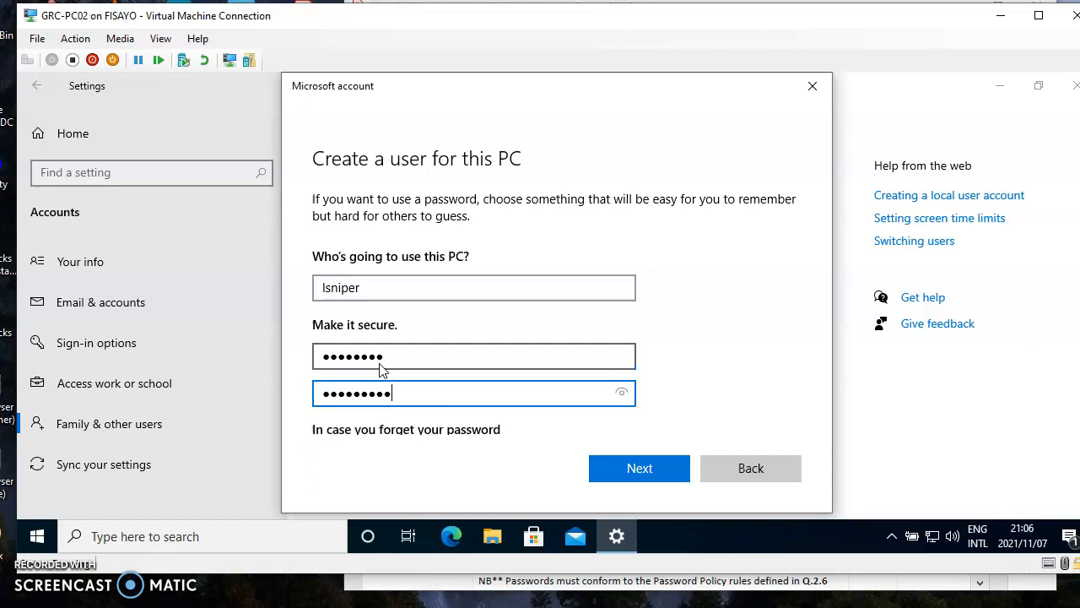
{"action": "left_click_drag", "start_coordinate": [793, 298], "coordinate": [783, 393]}
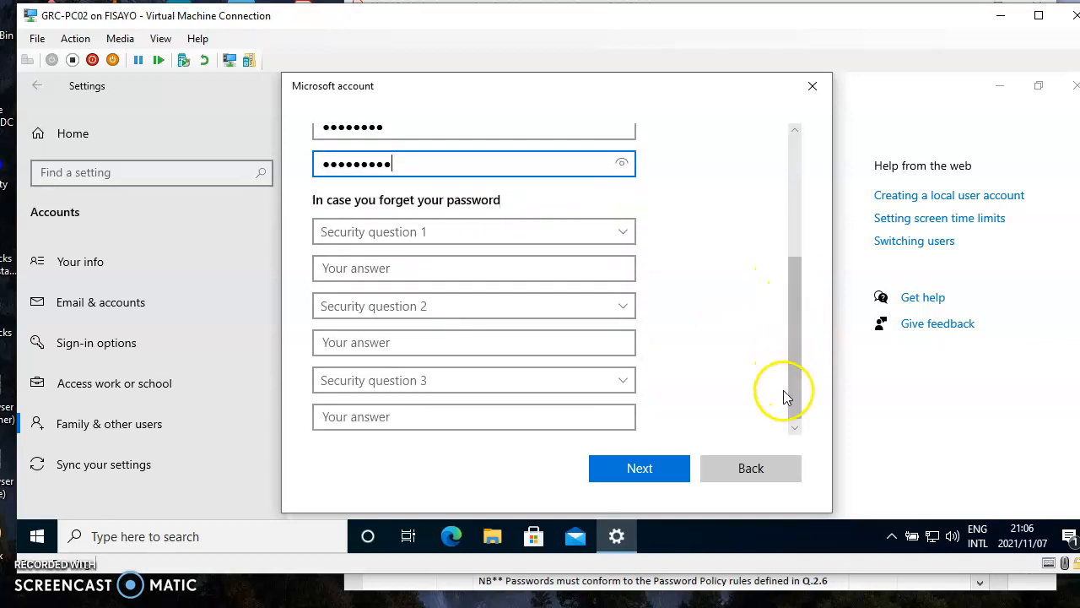
{"action": "left_click", "coordinate": [524, 244]}
{"action": "left_click", "coordinate": [426, 275]}
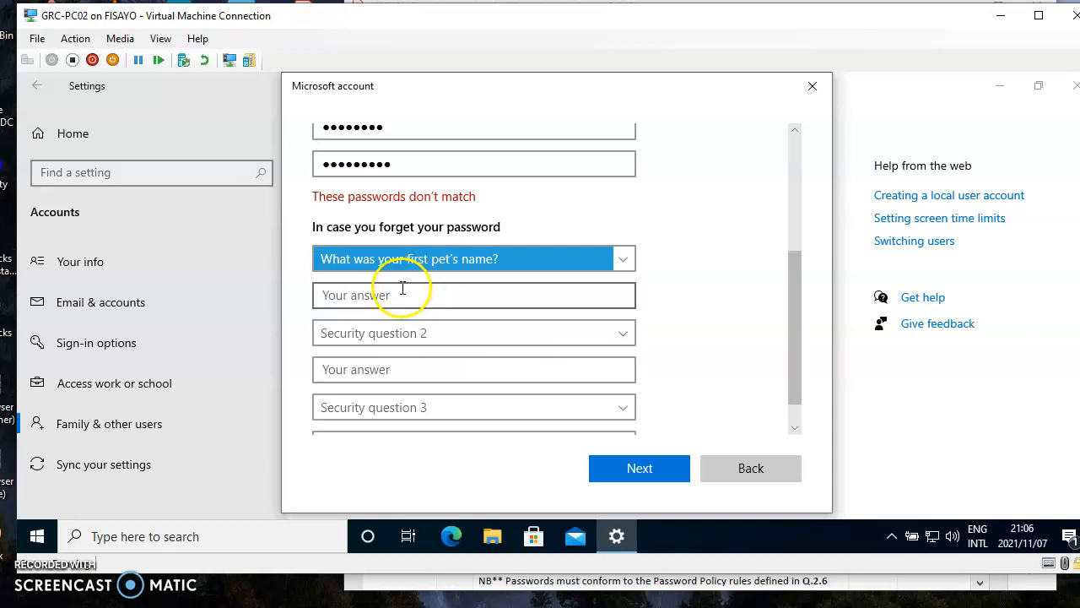
Step: Clear and retype both the confirmation and the first password so they match
{"action": "left_click_drag", "start_coordinate": [394, 163], "coordinate": [270, 144]}
{"action": "key", "text": "BackSpace"}
{"action": "key", "text": "Caps_Lock"}
{"action": "type", "text": "PASSWORD1"}
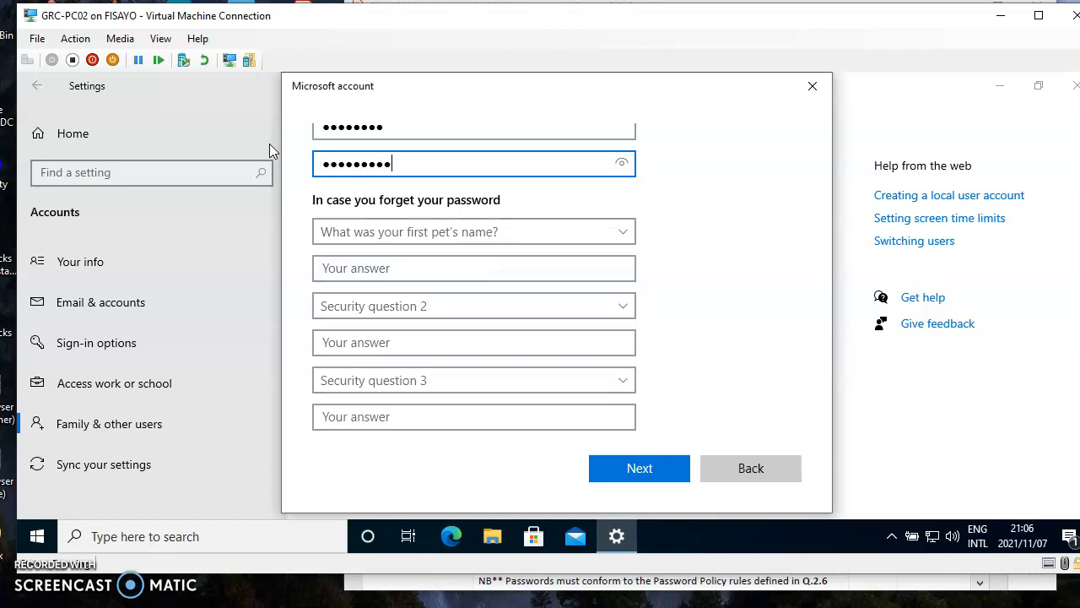
{"action": "left_click_drag", "start_coordinate": [397, 131], "coordinate": [306, 135]}
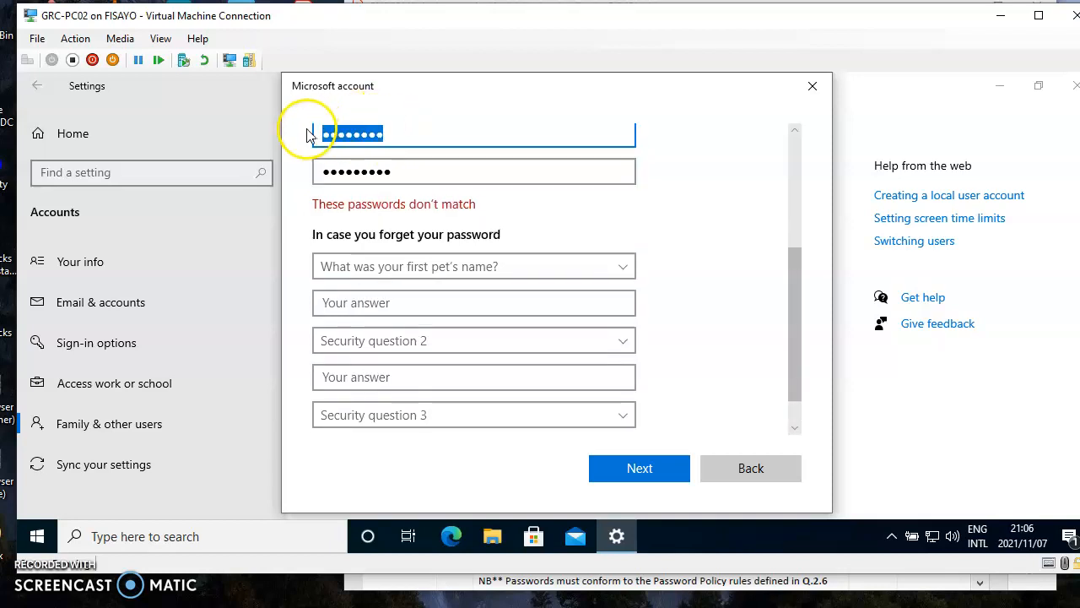
{"action": "key", "text": "BackSpace"}
{"action": "type", "text": "PA•••"}
{"action": "key", "text": "Caps_Lock"}
{"action": "type", "text": "••"}
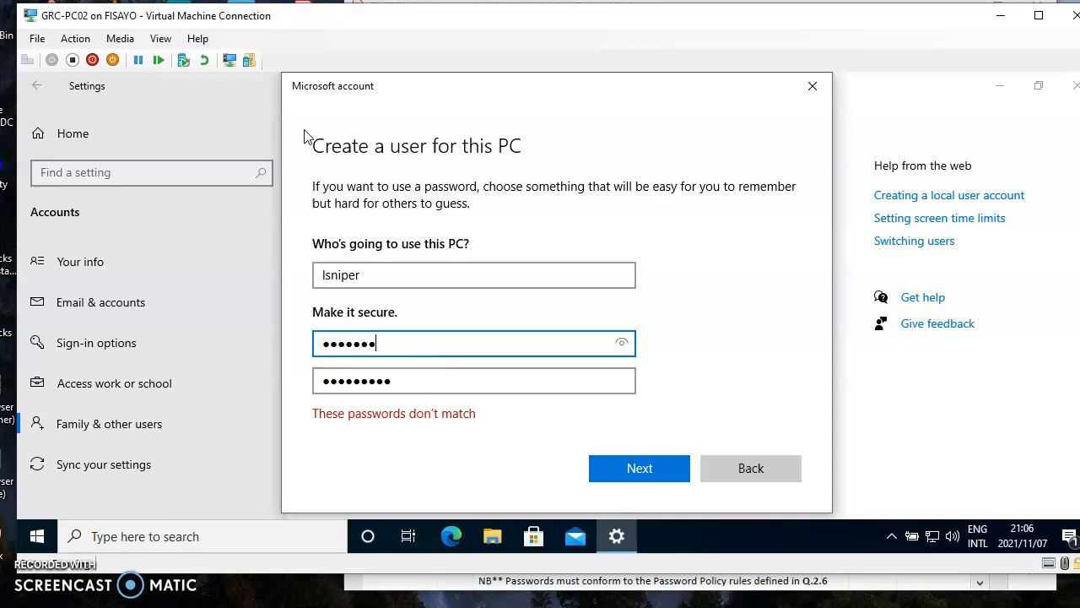
{"action": "type", "text": "•"}
{"action": "left_click_drag", "start_coordinate": [802, 206], "coordinate": [785, 338]}
Step: Answer the first-pet question, then set question 2 to the birth-city question and answer it
{"action": "left_click", "coordinate": [413, 316]}
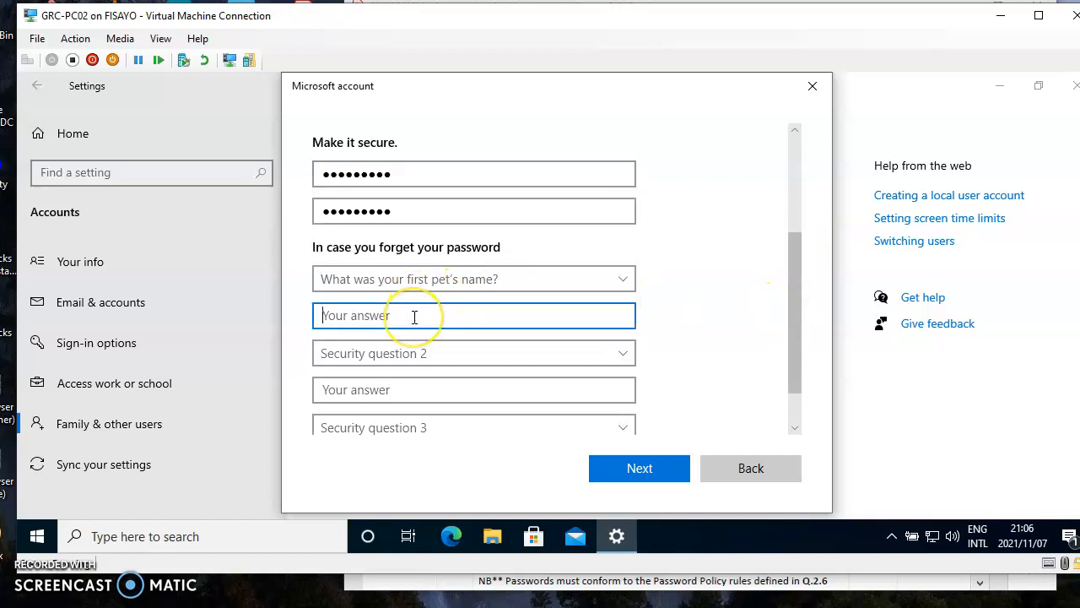
{"action": "left_click", "coordinate": [435, 354]}
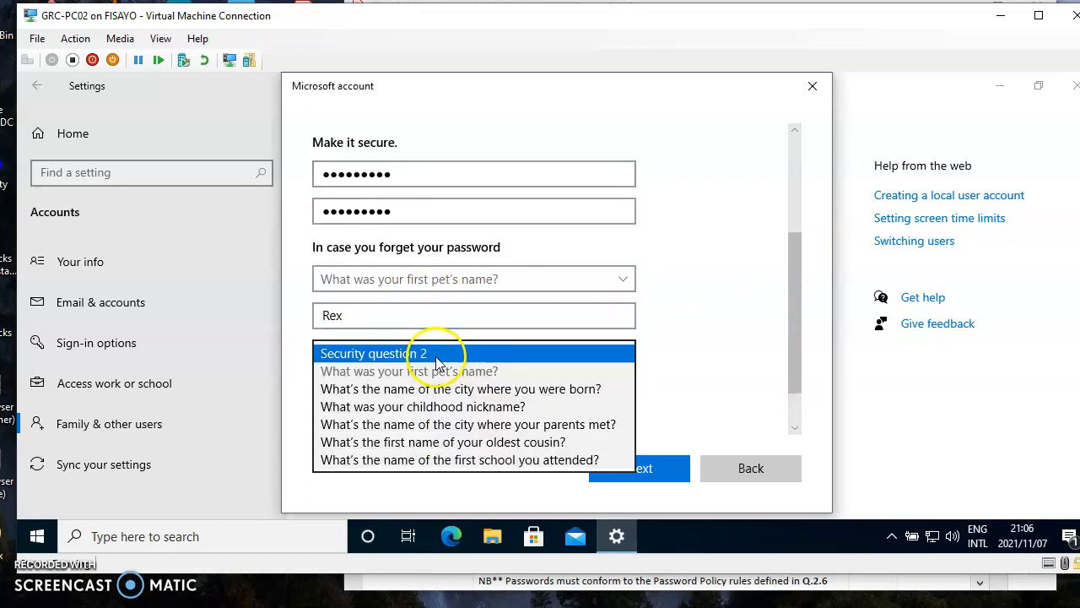
{"action": "left_click", "coordinate": [422, 389]}
{"action": "left_click", "coordinate": [371, 390]}
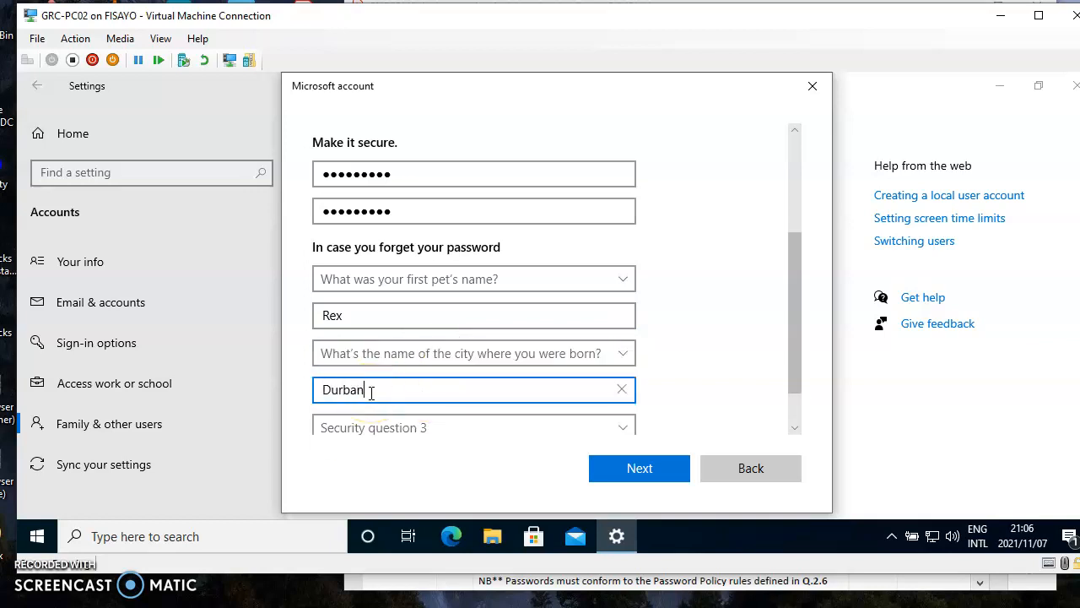
{"action": "left_click_drag", "start_coordinate": [796, 301], "coordinate": [799, 357]}
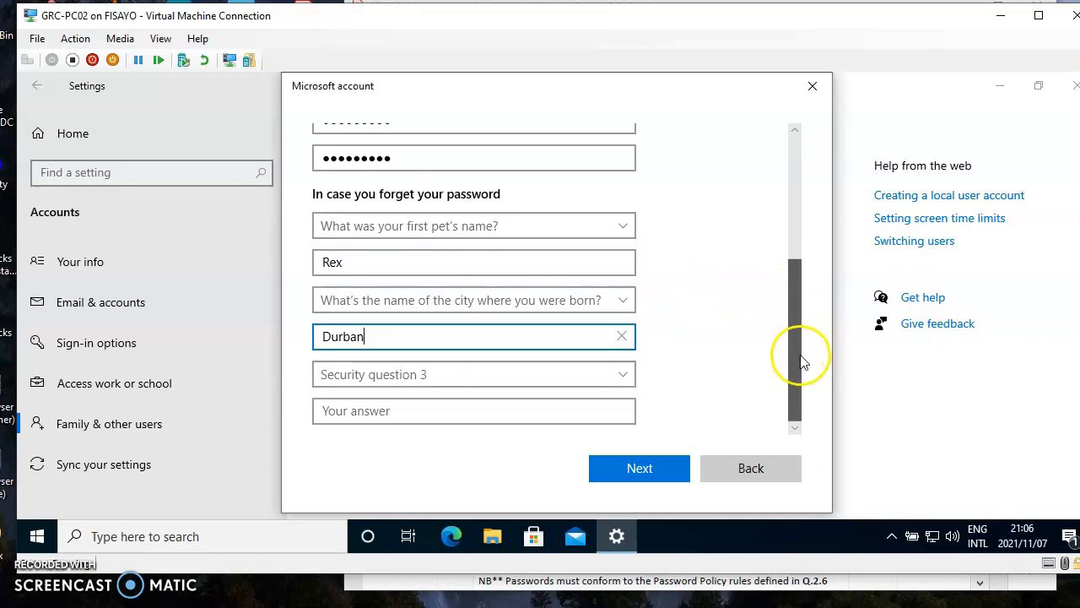
Step: Set question 3 to the oldest cousin's name, answer it, and submit to create lsniper
{"action": "left_click", "coordinate": [629, 379]}
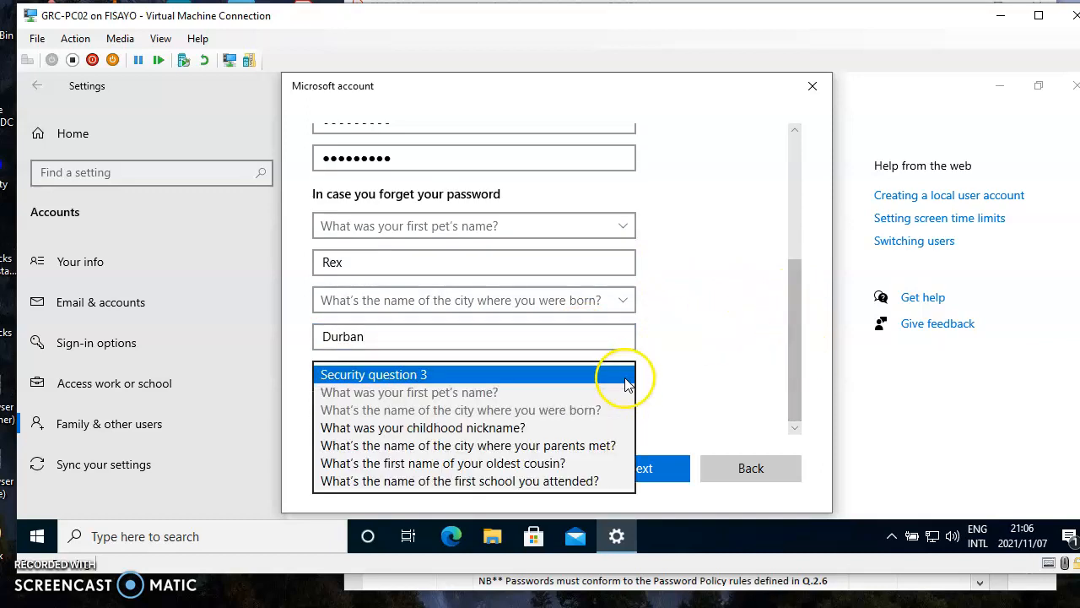
{"action": "left_click", "coordinate": [622, 378]}
{"action": "left_click", "coordinate": [622, 378]}
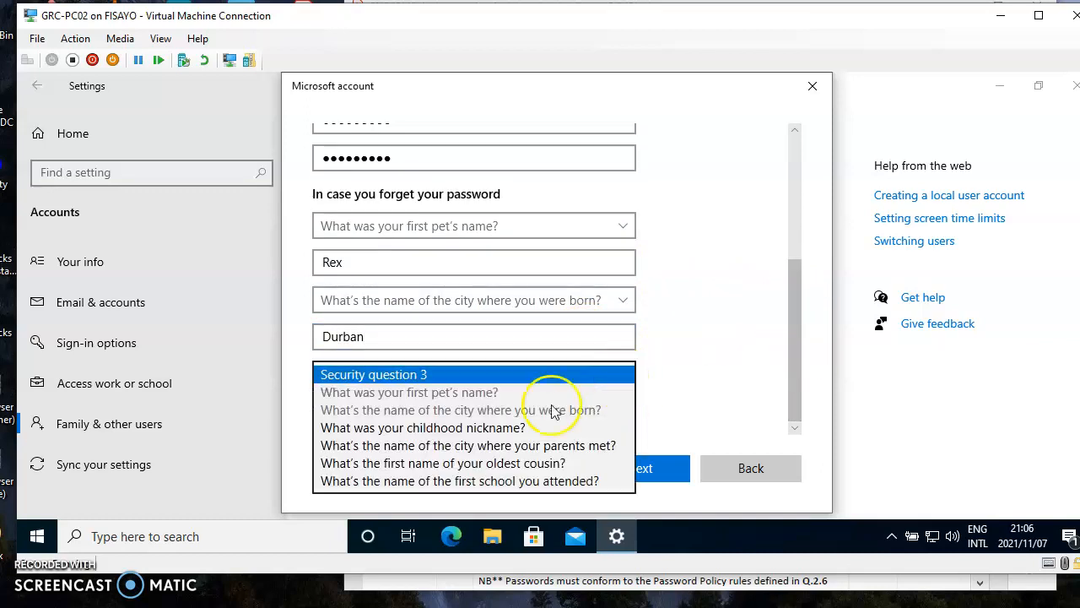
{"action": "left_click", "coordinate": [411, 462]}
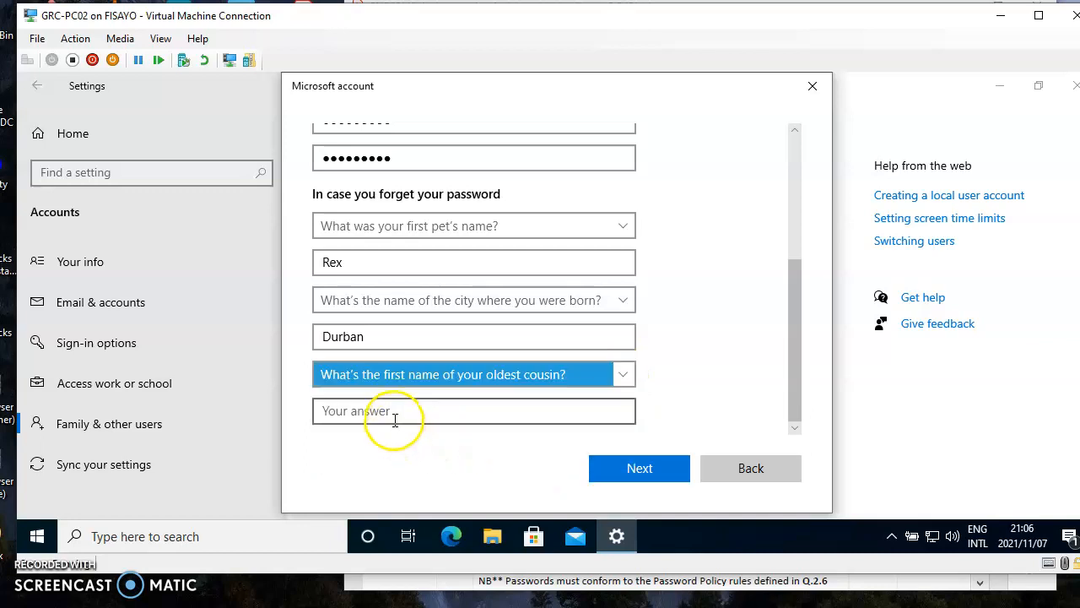
{"action": "left_click", "coordinate": [388, 409]}
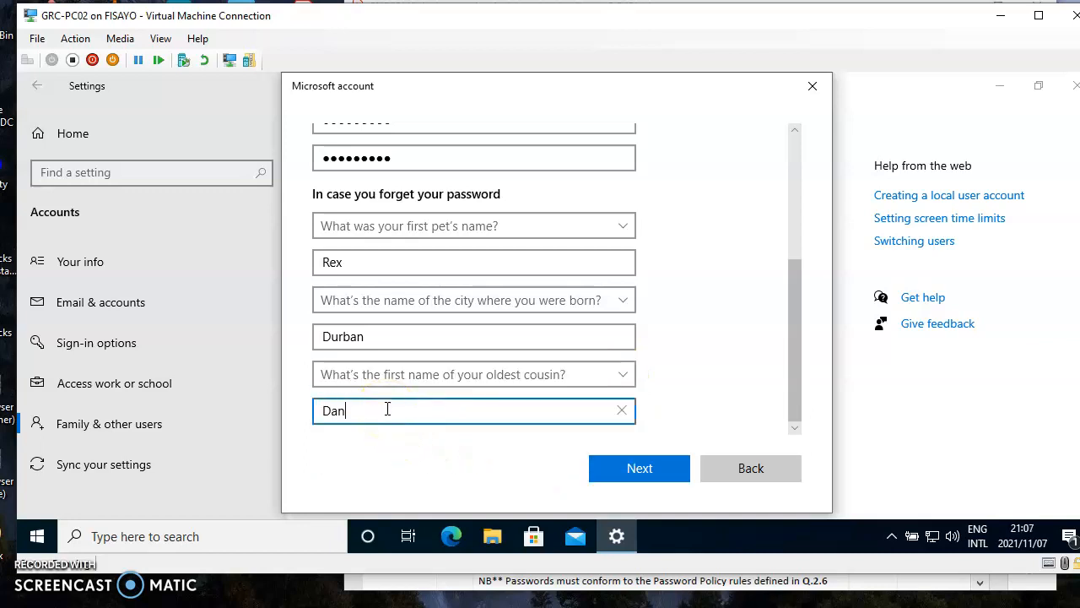
{"action": "left_click", "coordinate": [635, 474]}
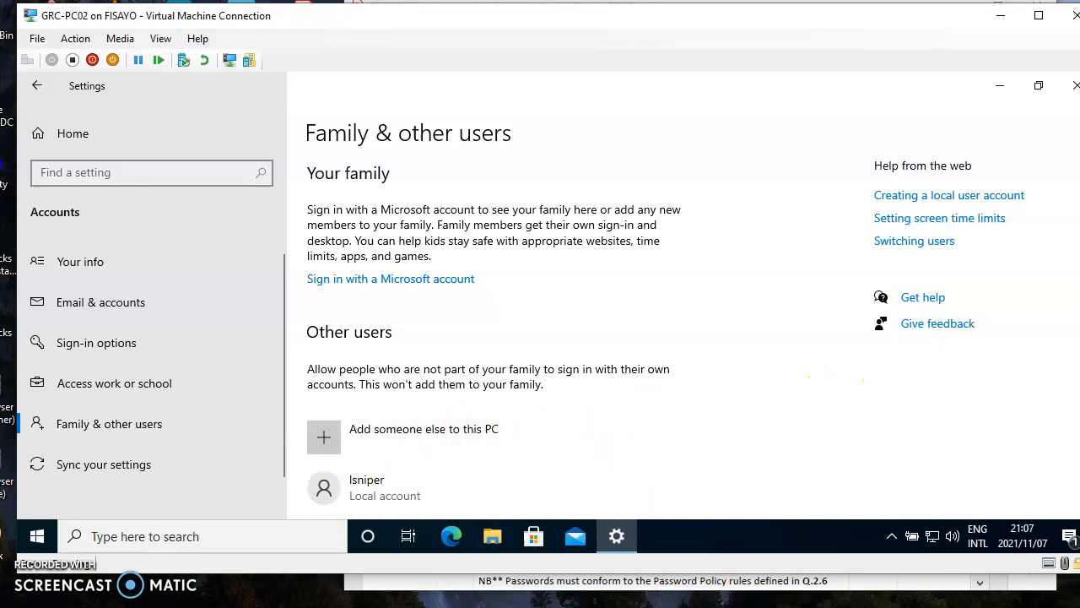
Step: Check the assignment PDF, return to the VM, and minimize Settings to reveal the desktop
{"action": "key", "text": "alt+Tab"}
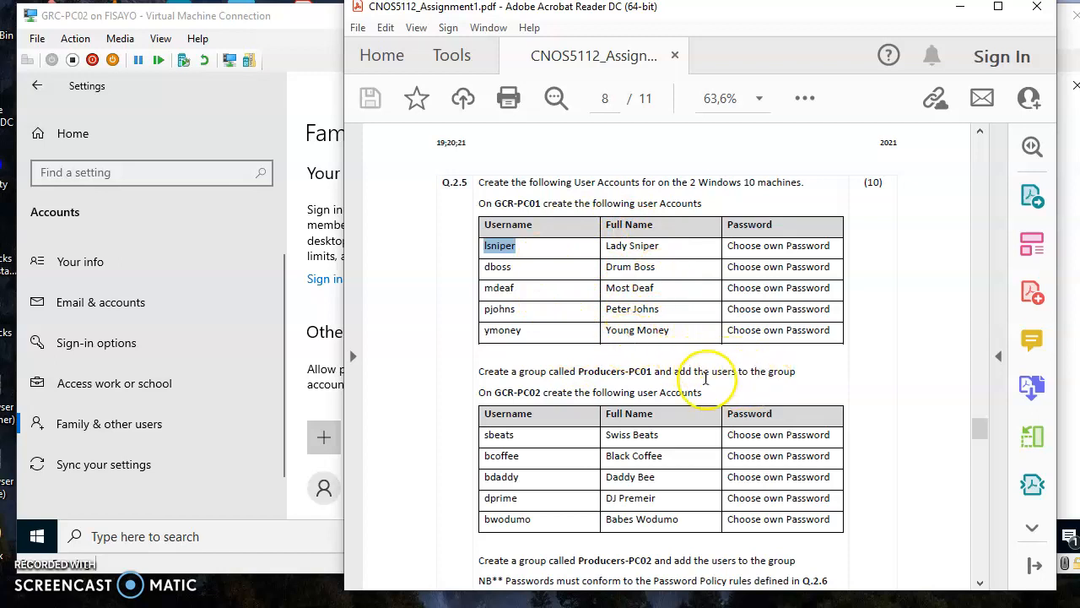
{"action": "left_click", "coordinate": [301, 402]}
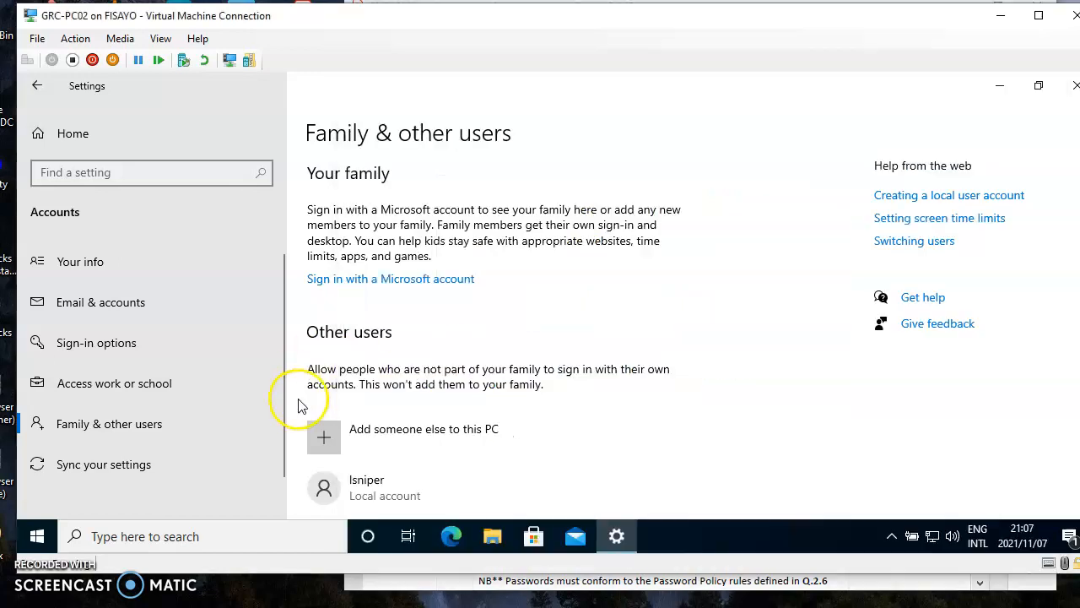
{"action": "left_click", "coordinate": [999, 89]}
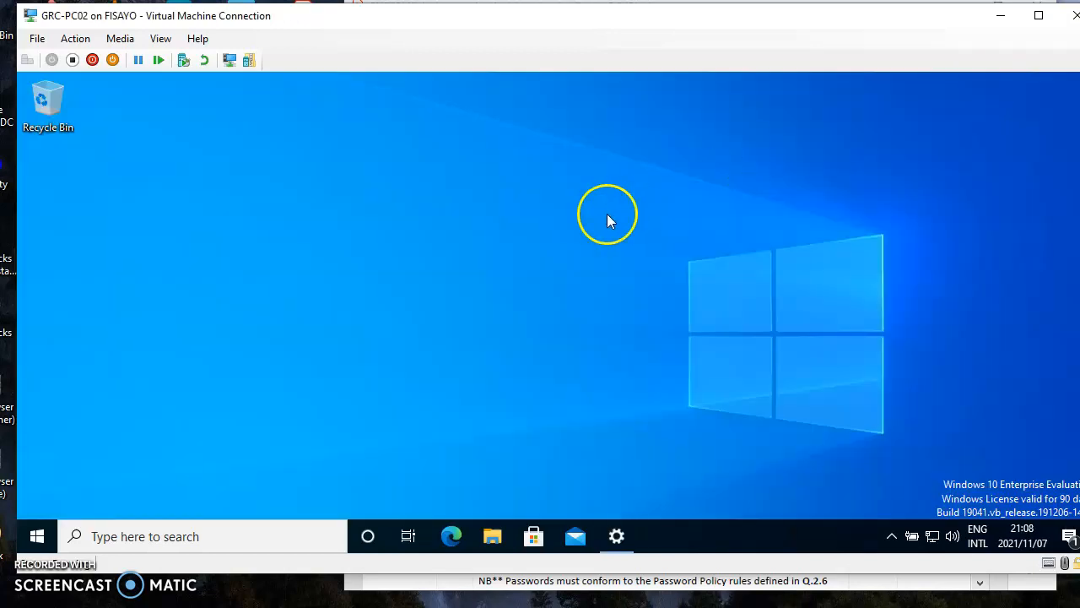
Step: Search Windows for 'computer' and launch Computer Management from the results
{"action": "left_click", "coordinate": [247, 540]}
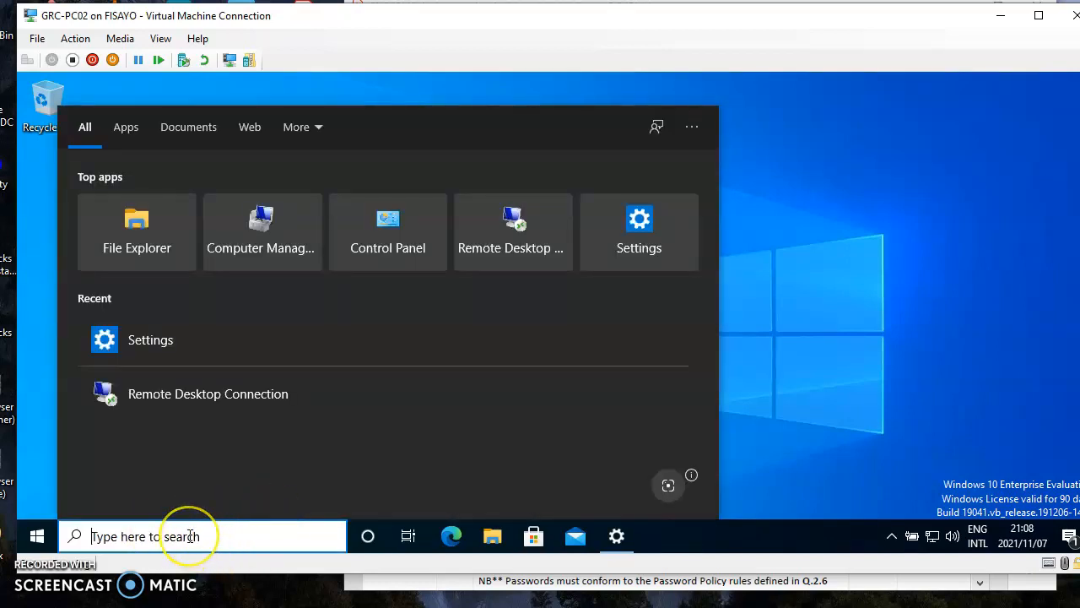
{"action": "type", "text": "c"}
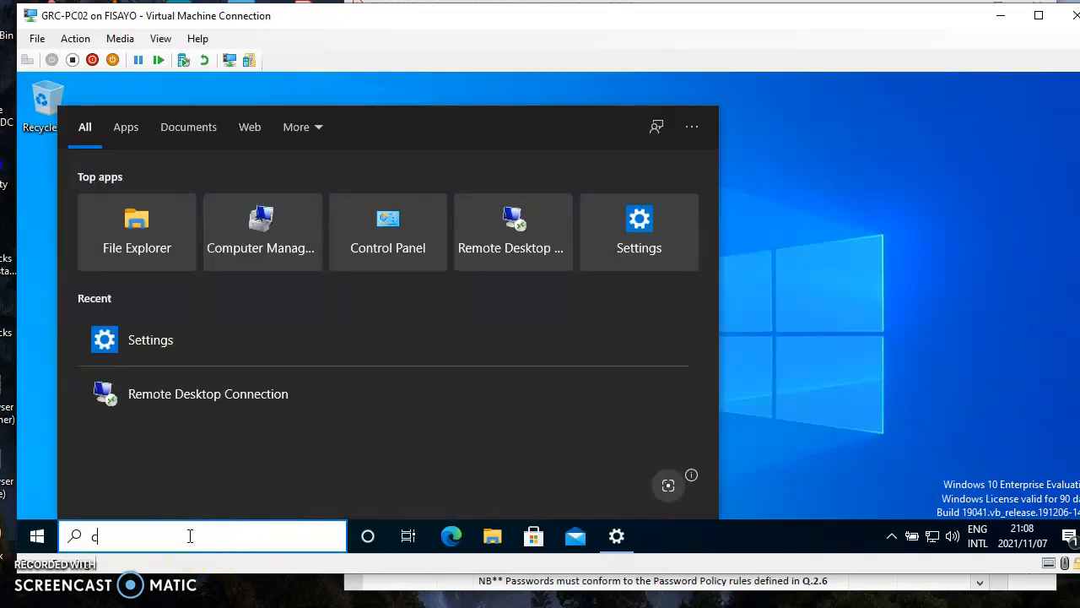
{"action": "type", "text": "ompute"}
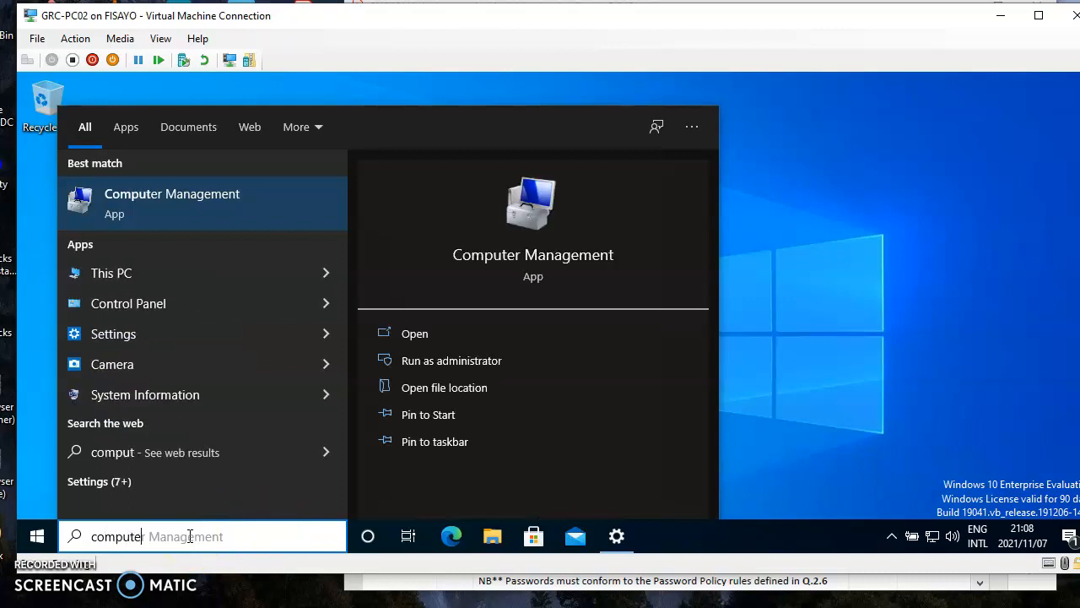
{"action": "type", "text": "r"}
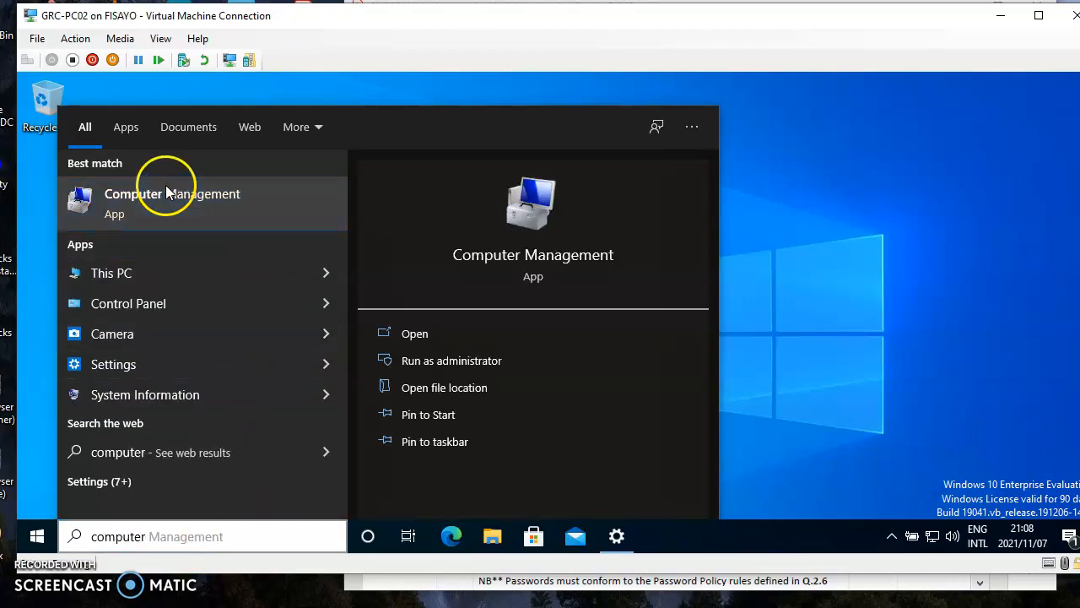
{"action": "key", "text": "Return"}
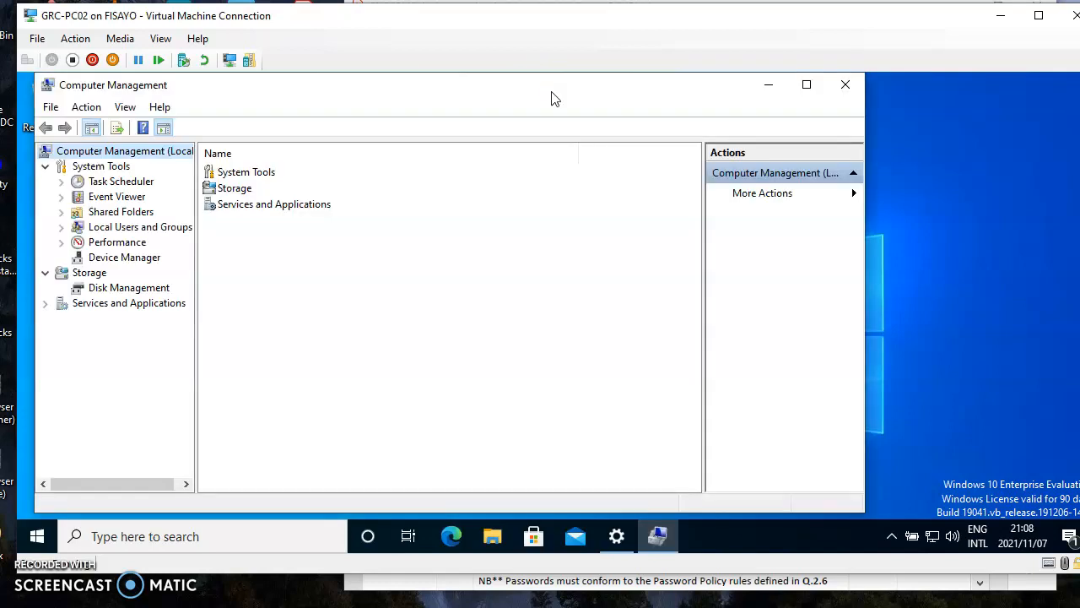
Step: Expand Local Users and Groups, list the Groups, and bring up More Actions for groups
{"action": "left_click_drag", "start_coordinate": [381, 91], "coordinate": [508, 111]}
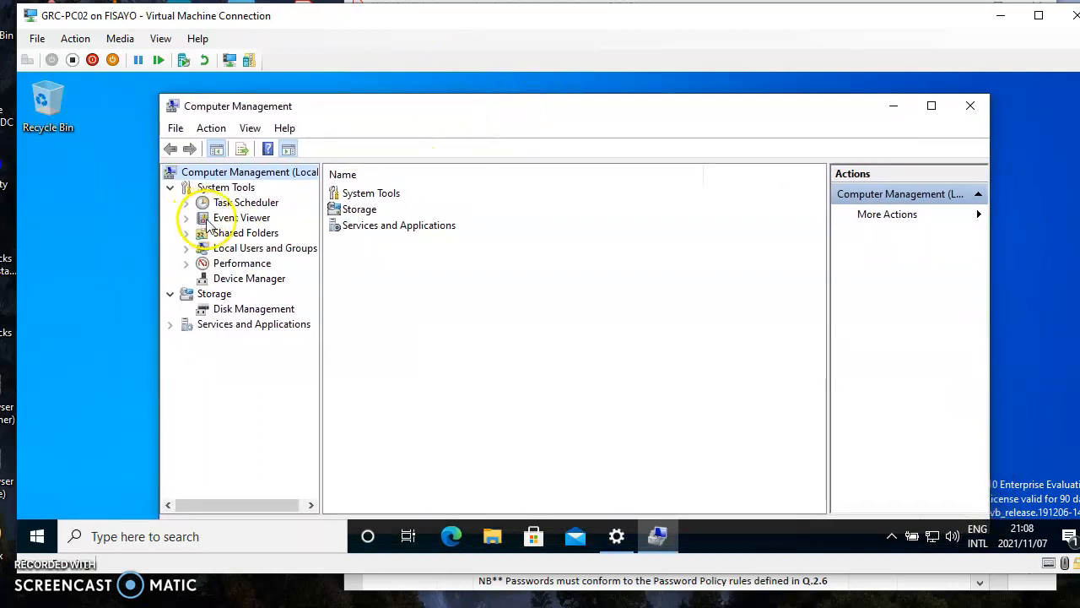
{"action": "double_click", "coordinate": [241, 249]}
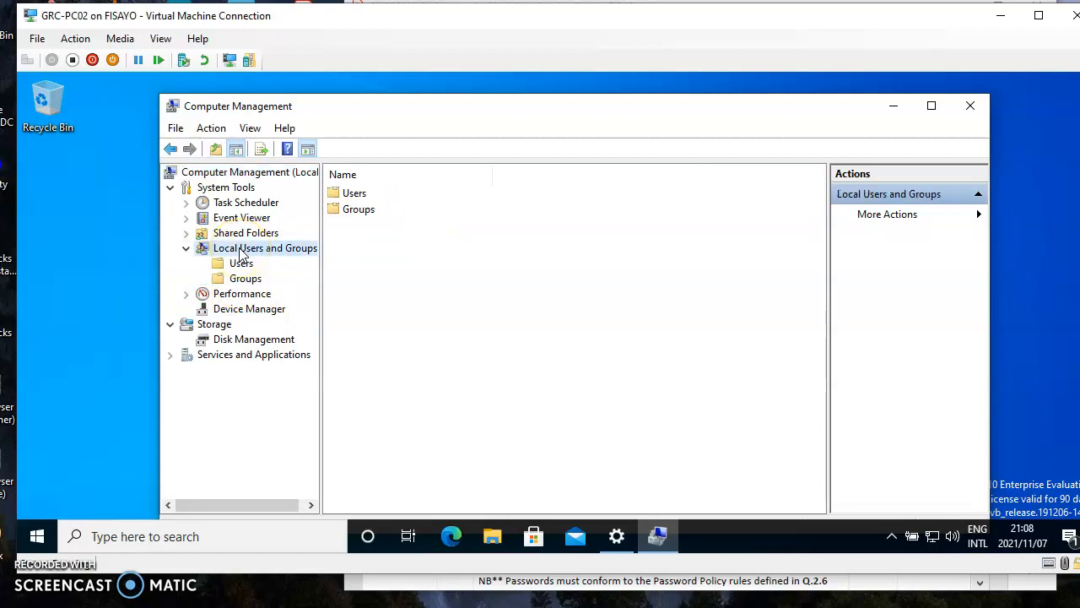
{"action": "double_click", "coordinate": [359, 210]}
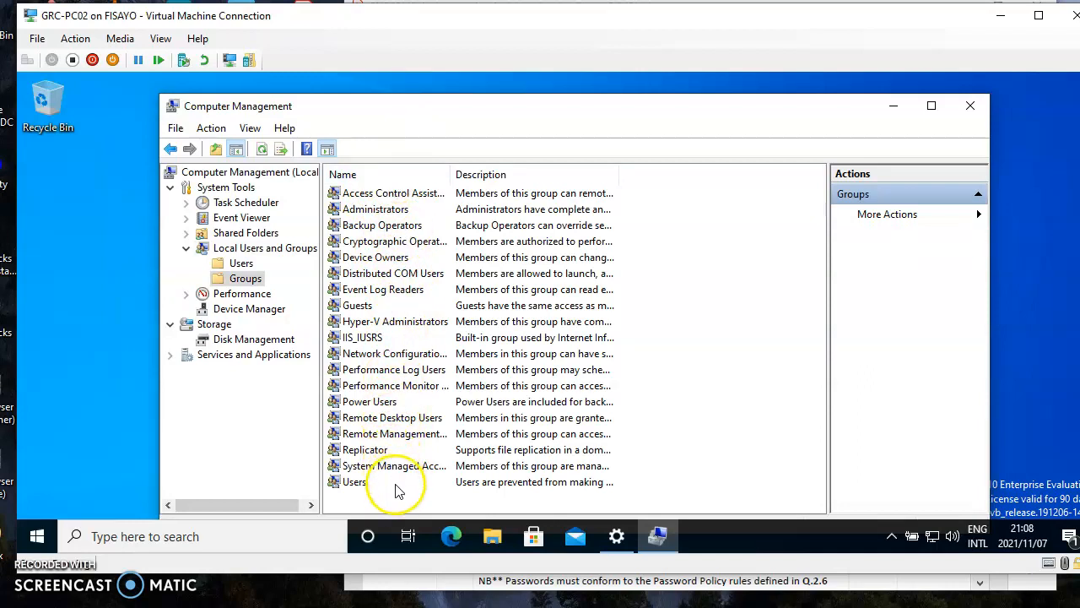
{"action": "right_click", "coordinate": [742, 290]}
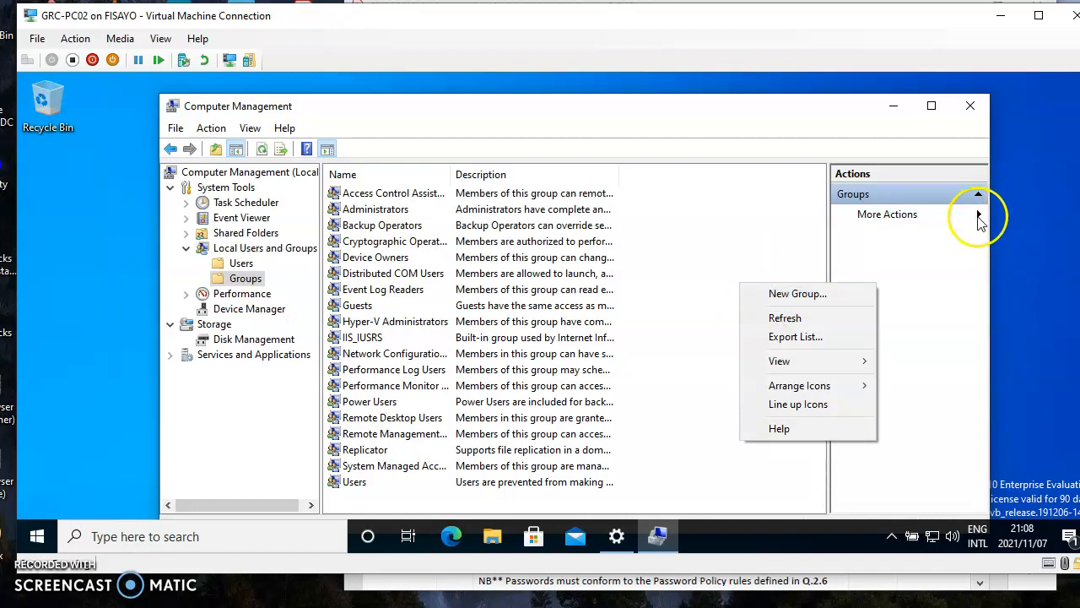
{"action": "left_click", "coordinate": [977, 217]}
{"action": "left_click", "coordinate": [978, 217]}
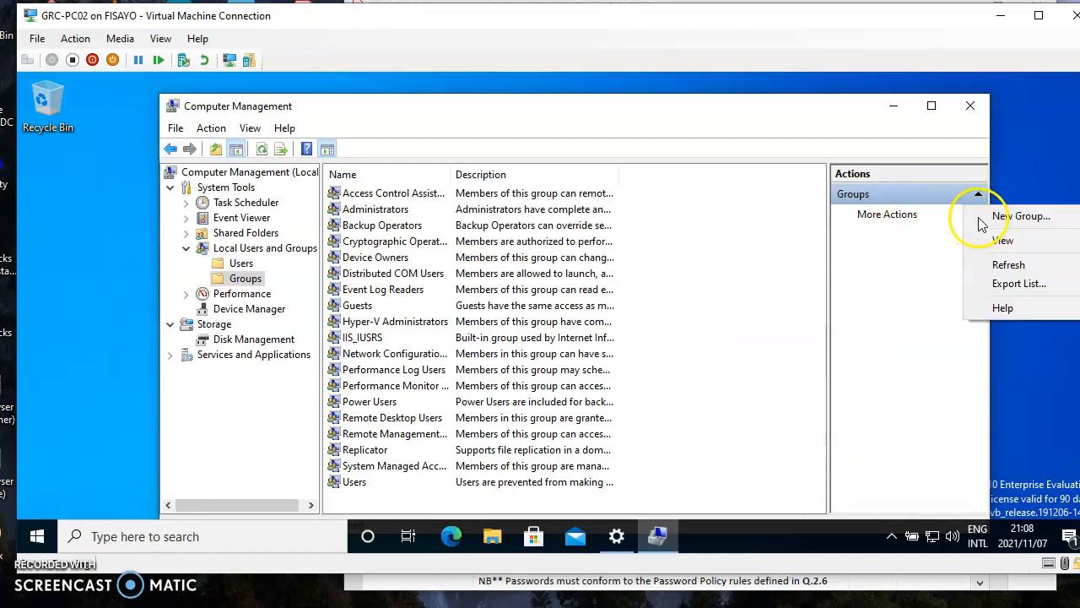
Step: Start a New Group named Producers-PC01, checking the name against the assignment PDF
{"action": "left_click", "coordinate": [996, 218]}
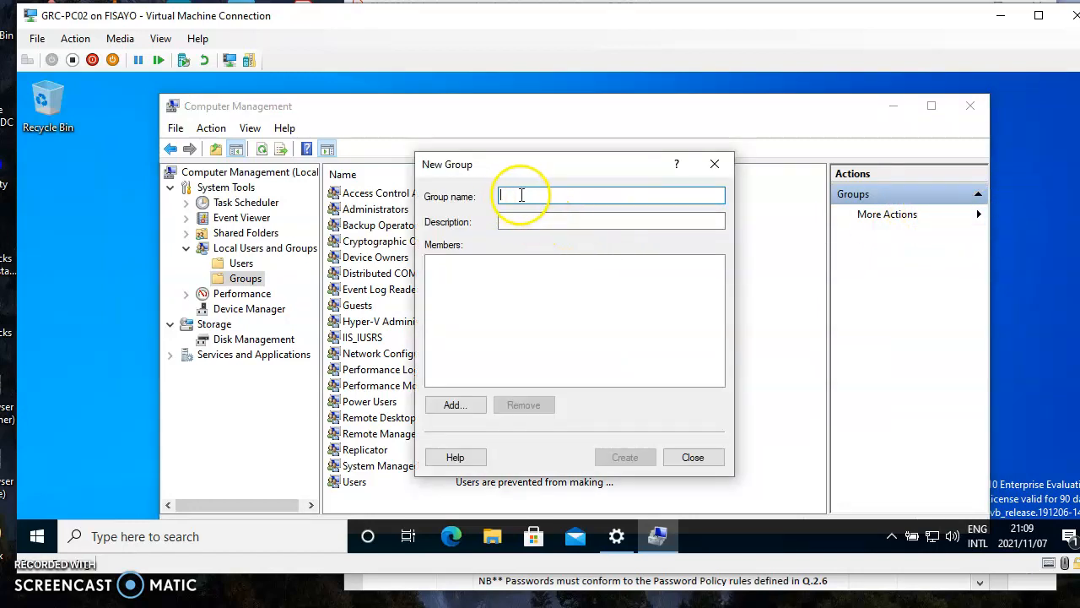
{"action": "type", "text": "I"}
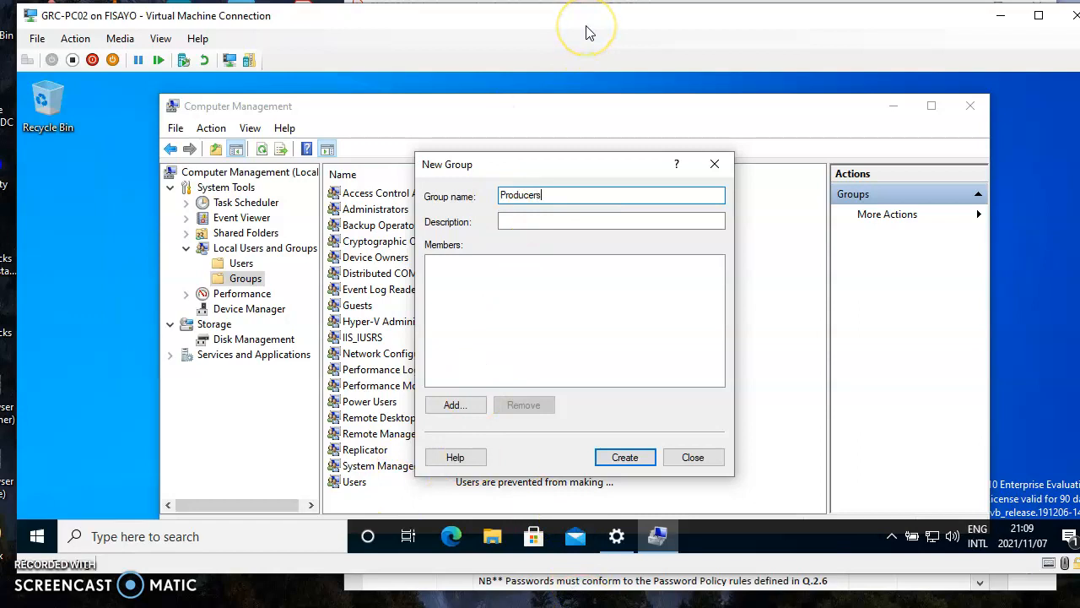
{"action": "left_click", "coordinate": [549, 581]}
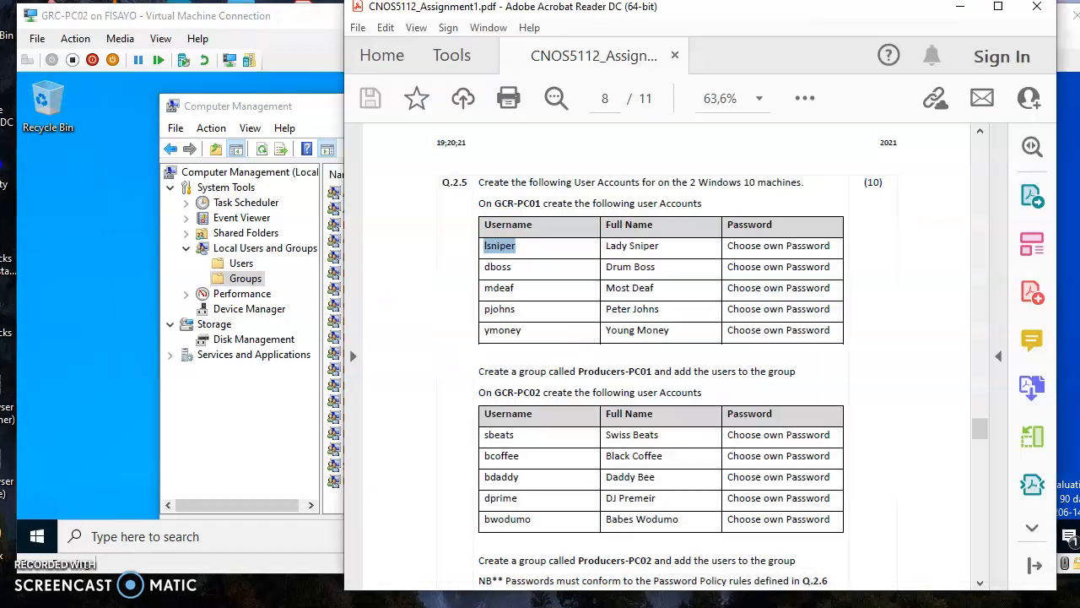
{"action": "left_click", "coordinate": [549, 597]}
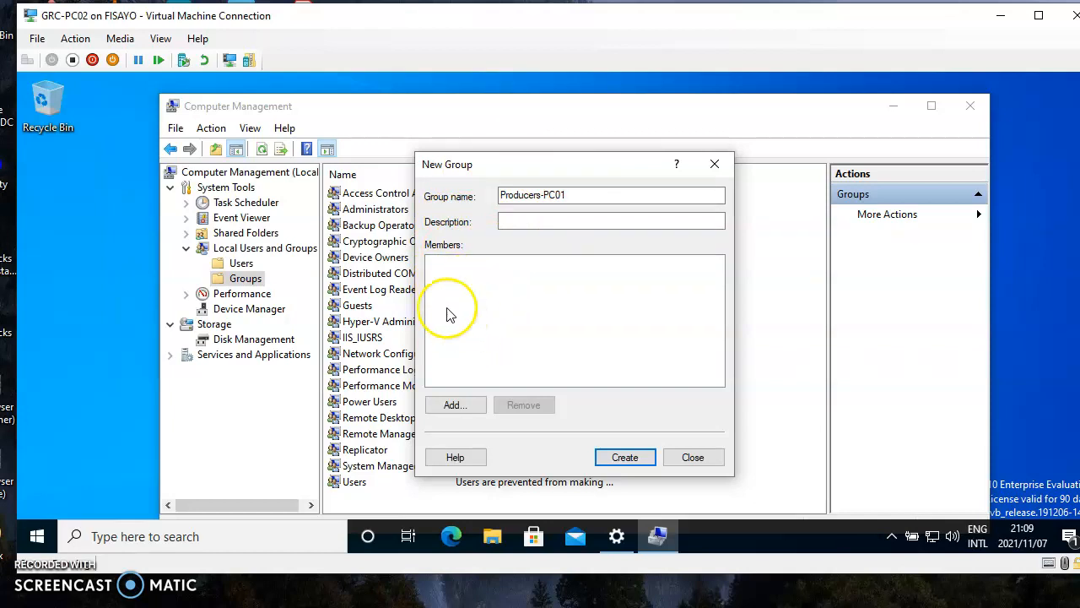
Step: Open the member picker's advanced search and list all accounts on GRC-PC02
{"action": "left_click", "coordinate": [448, 411]}
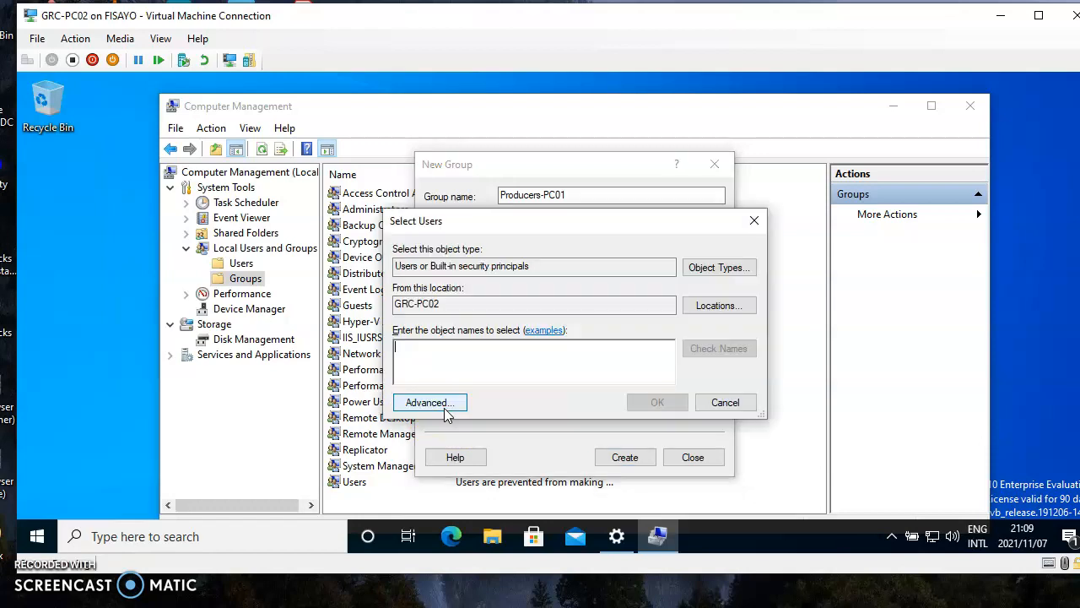
{"action": "left_click", "coordinate": [572, 368]}
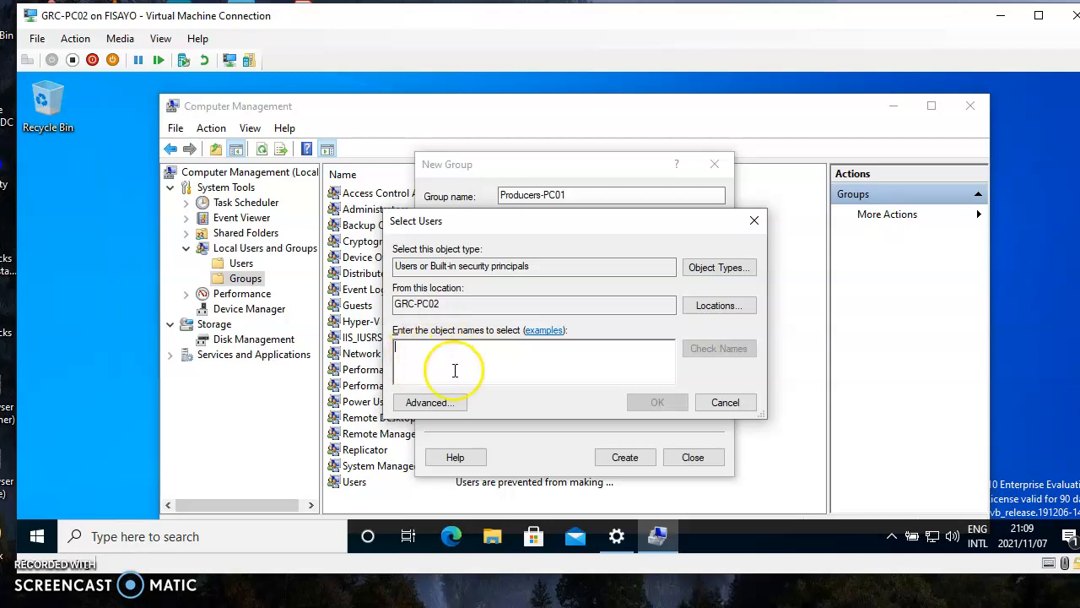
{"action": "left_click", "coordinate": [428, 403]}
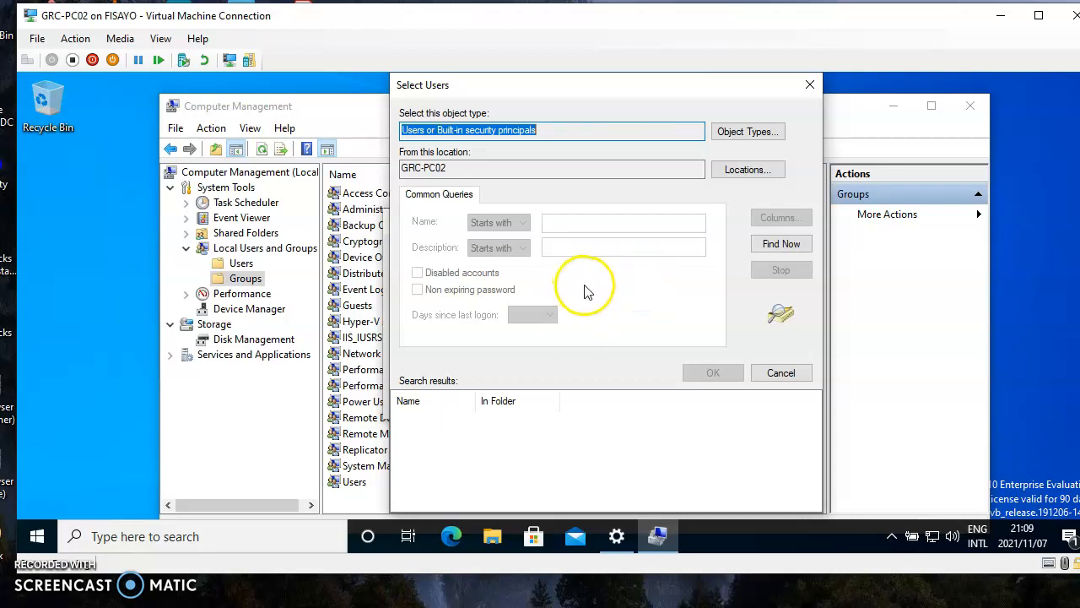
{"action": "left_click", "coordinate": [777, 245]}
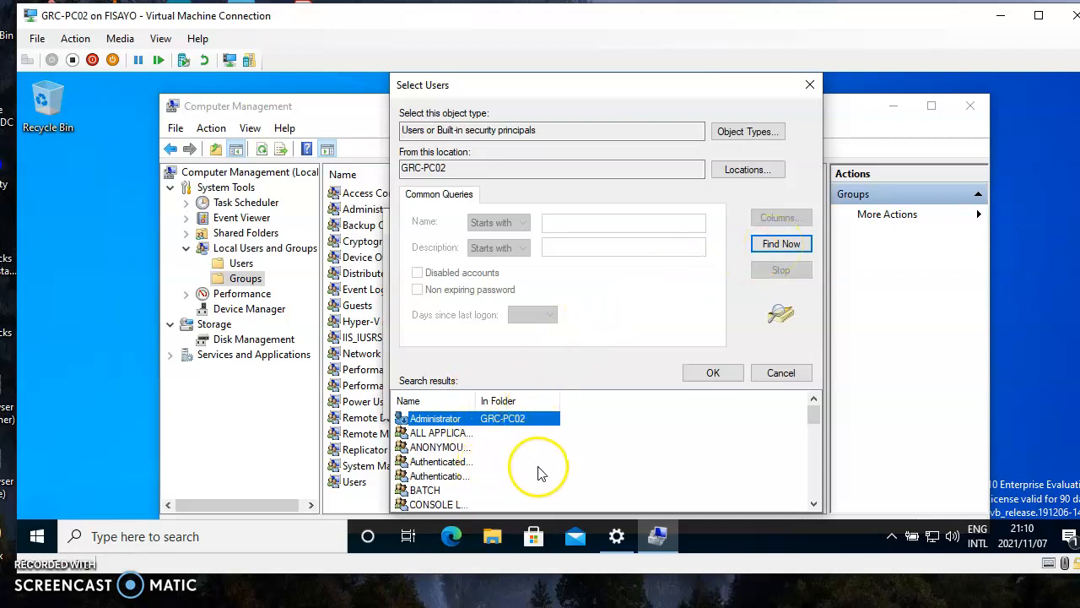
{"action": "left_click", "coordinate": [814, 503]}
{"action": "left_click", "coordinate": [813, 506]}
{"action": "left_click", "coordinate": [814, 506]}
{"action": "left_click", "coordinate": [813, 505]}
{"action": "left_click", "coordinate": [814, 505]}
{"action": "left_click", "coordinate": [813, 505]}
{"action": "left_click", "coordinate": [813, 505]}
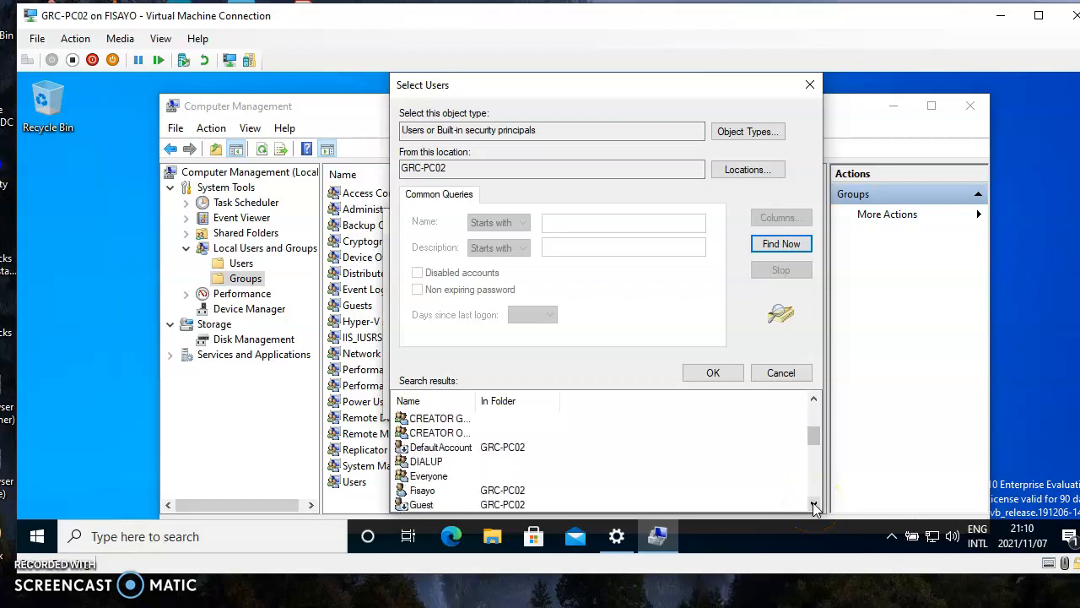
{"action": "left_click", "coordinate": [813, 505]}
{"action": "left_click", "coordinate": [813, 505]}
{"action": "left_click", "coordinate": [814, 505]}
{"action": "left_click", "coordinate": [813, 505]}
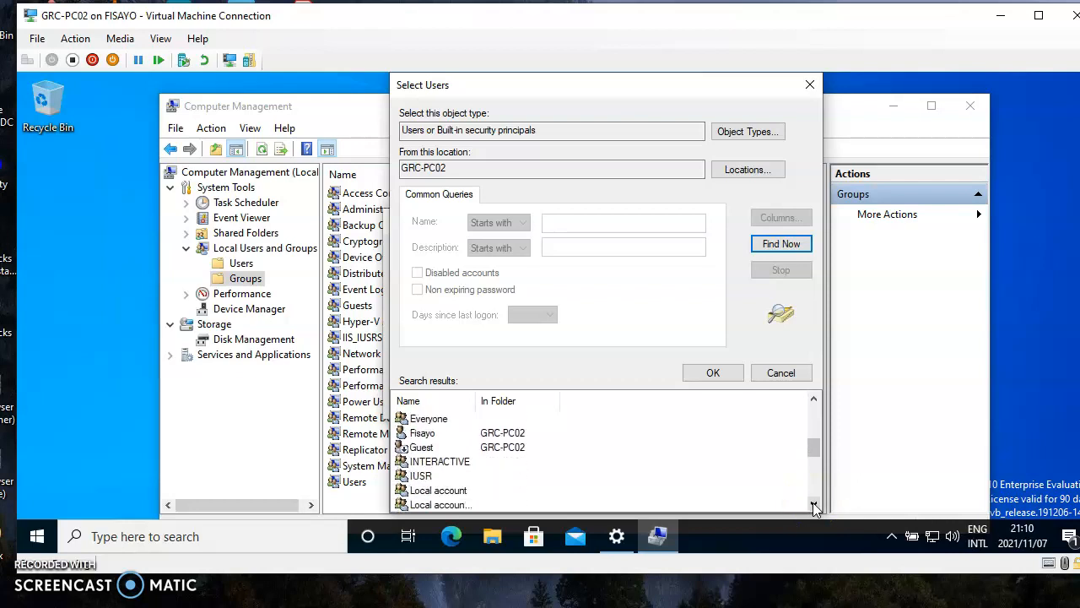
{"action": "left_click", "coordinate": [813, 505]}
{"action": "left_click", "coordinate": [813, 505]}
{"action": "left_click", "coordinate": [813, 505]}
{"action": "left_click", "coordinate": [814, 505]}
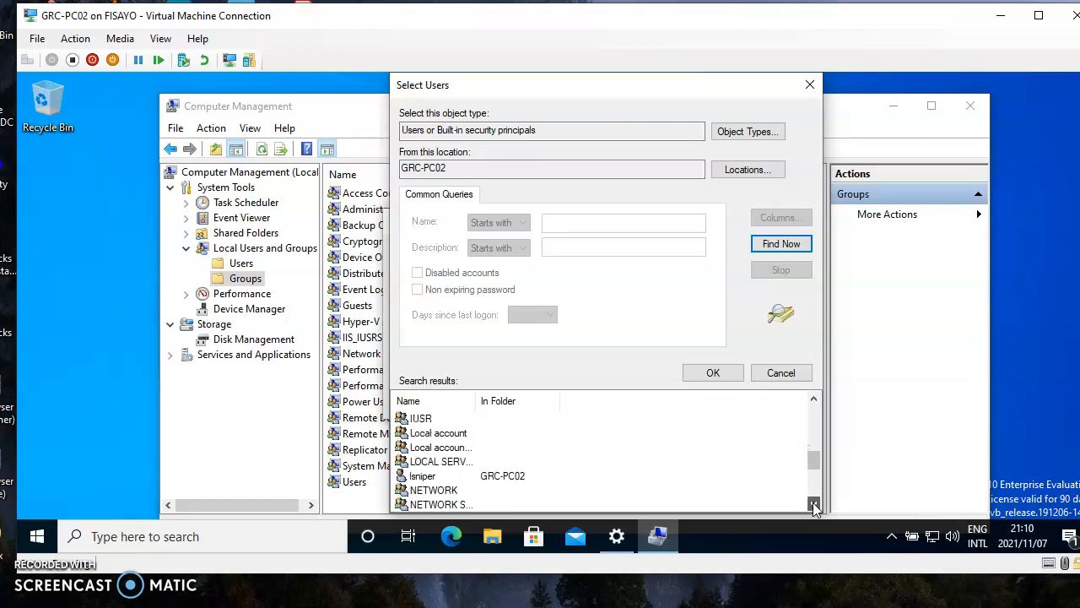
{"action": "left_click", "coordinate": [422, 477]}
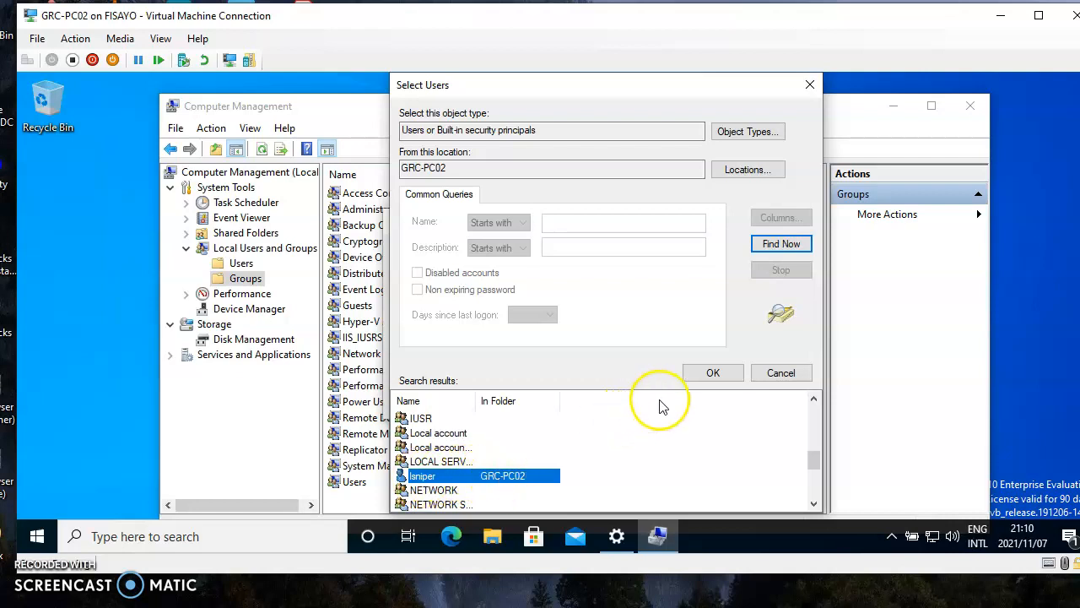
{"action": "left_click", "coordinate": [710, 374]}
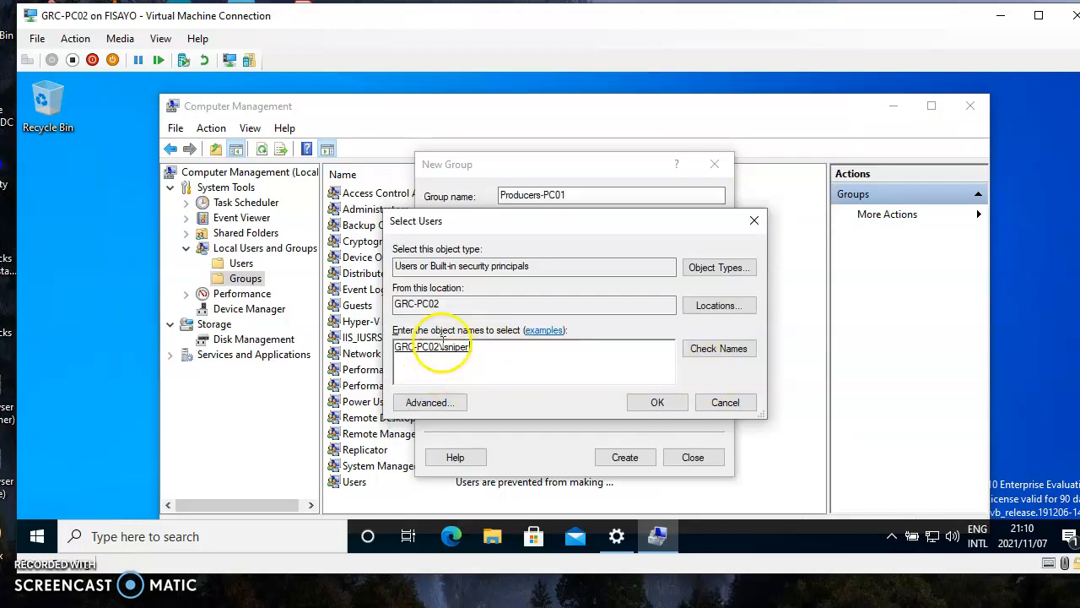
{"action": "left_click", "coordinate": [658, 402]}
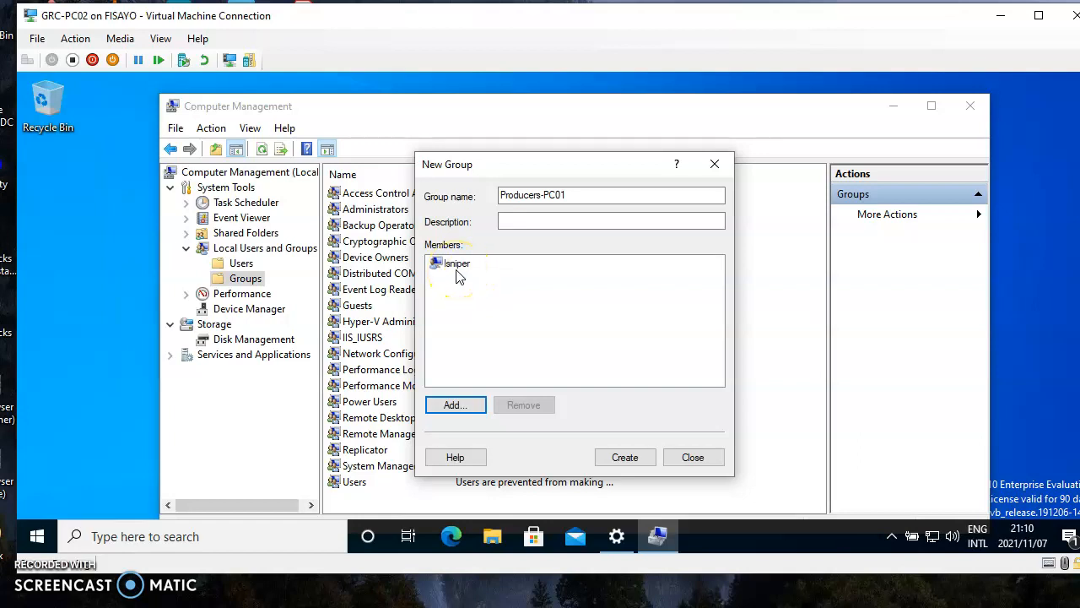
Step: Create the Producers-PC01 group with lsniper as a member and close the New Group dialog
{"action": "left_click", "coordinate": [504, 224]}
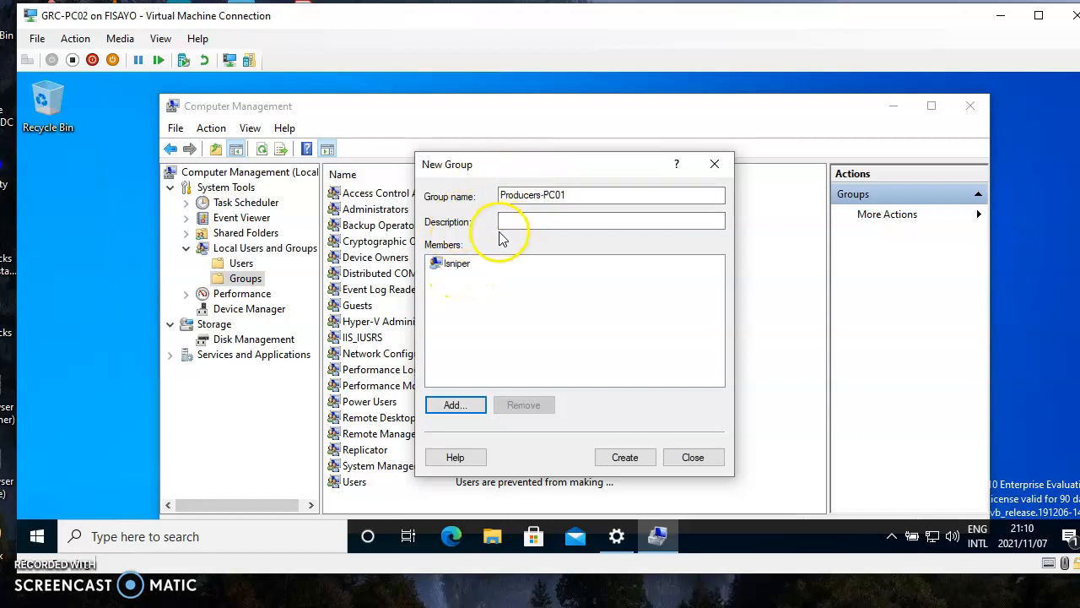
{"action": "left_click", "coordinate": [626, 457]}
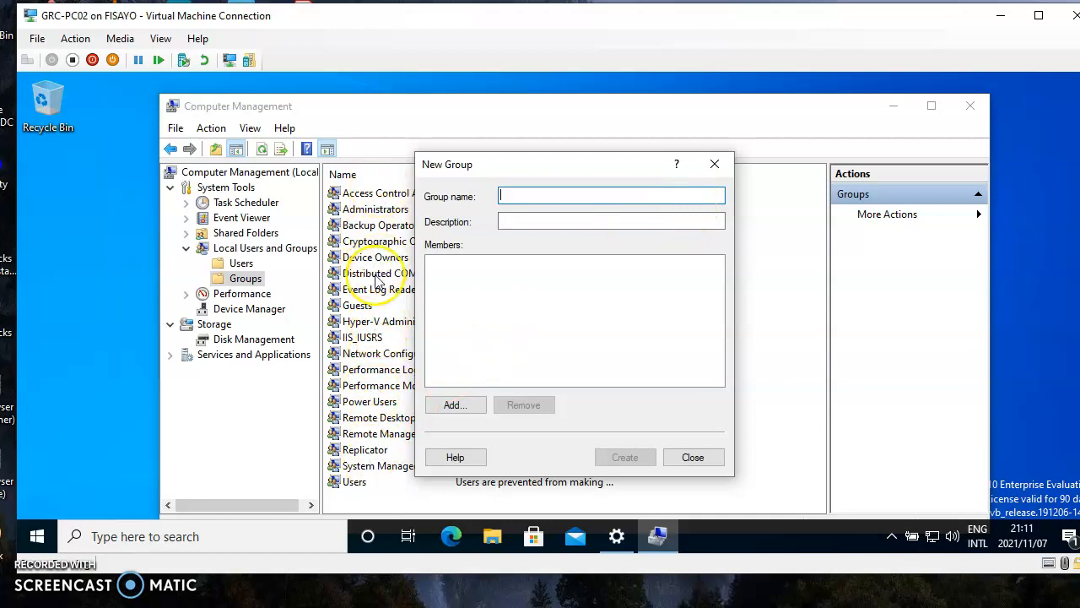
{"action": "left_click", "coordinate": [713, 166]}
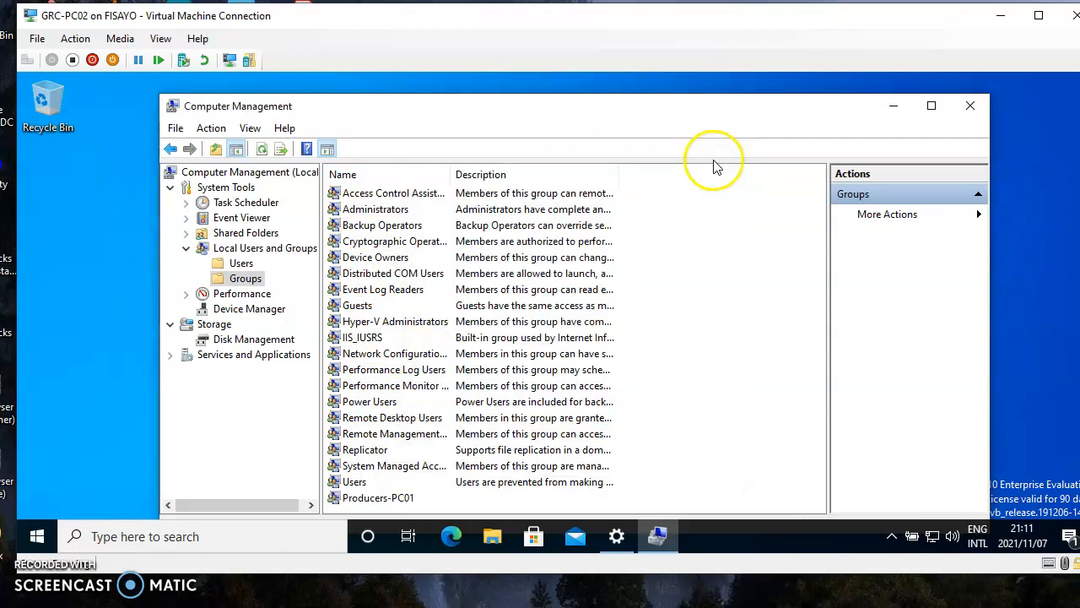
{"action": "double_click", "coordinate": [359, 500]}
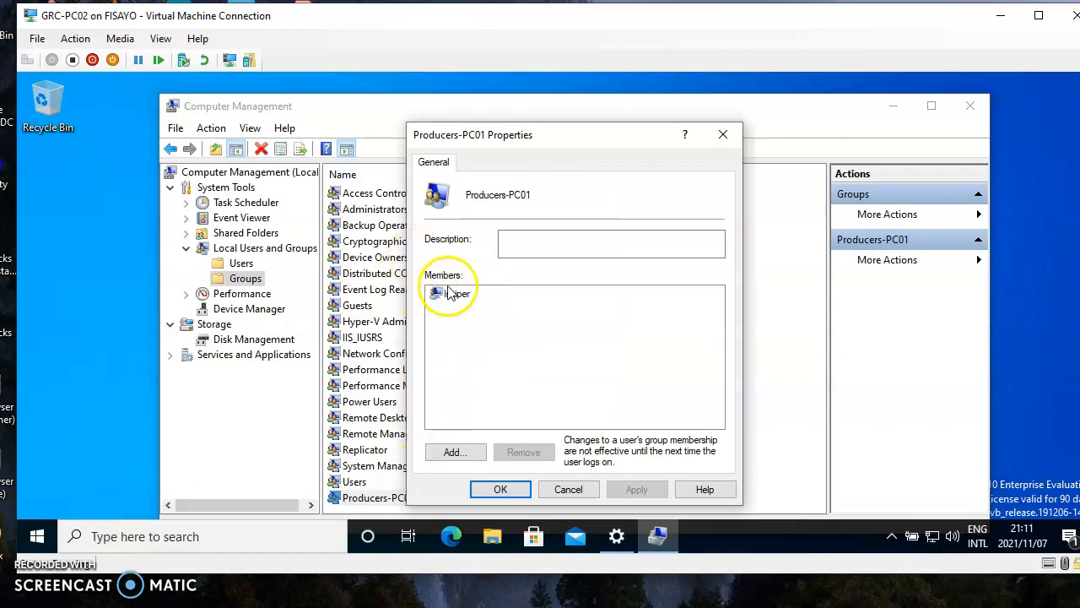
Step: Review Producers-PC01's members, cancel the user pickers, then close its Properties and Computer Management
{"action": "left_click", "coordinate": [446, 455]}
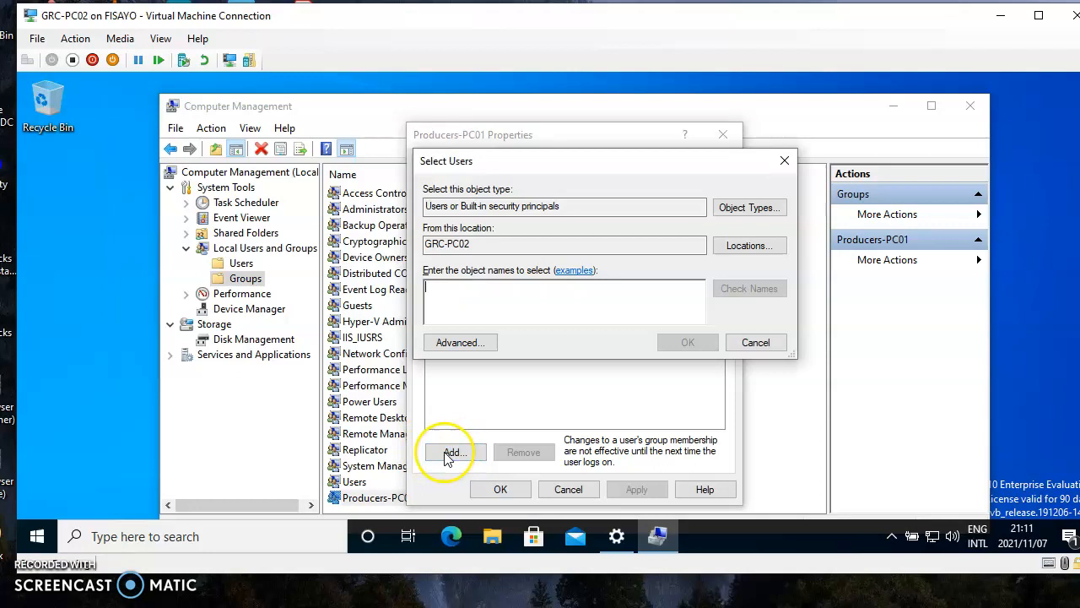
{"action": "left_click", "coordinate": [460, 342]}
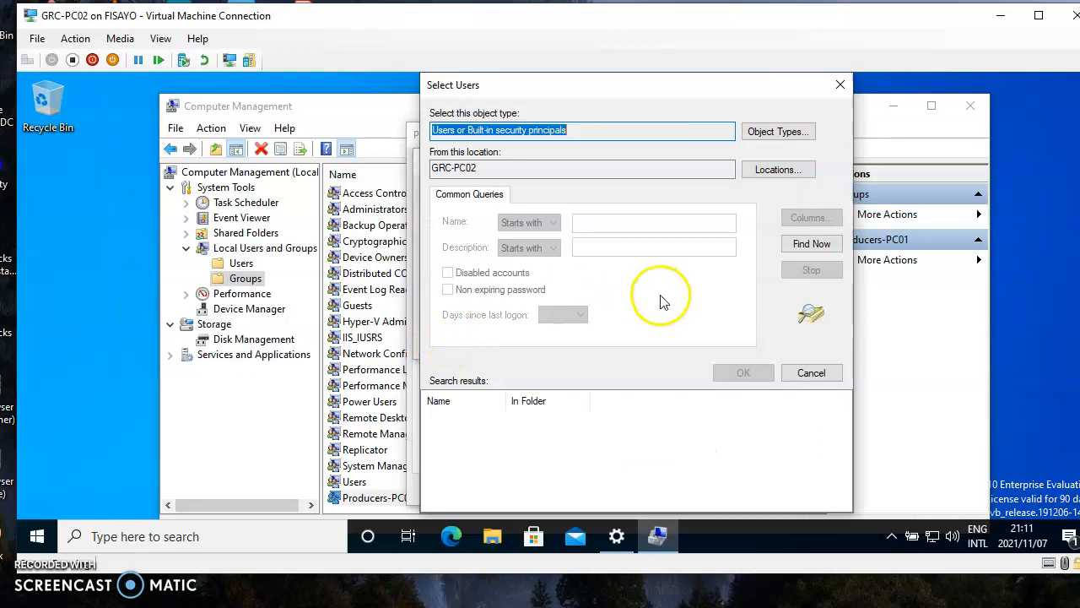
{"action": "left_click", "coordinate": [808, 244]}
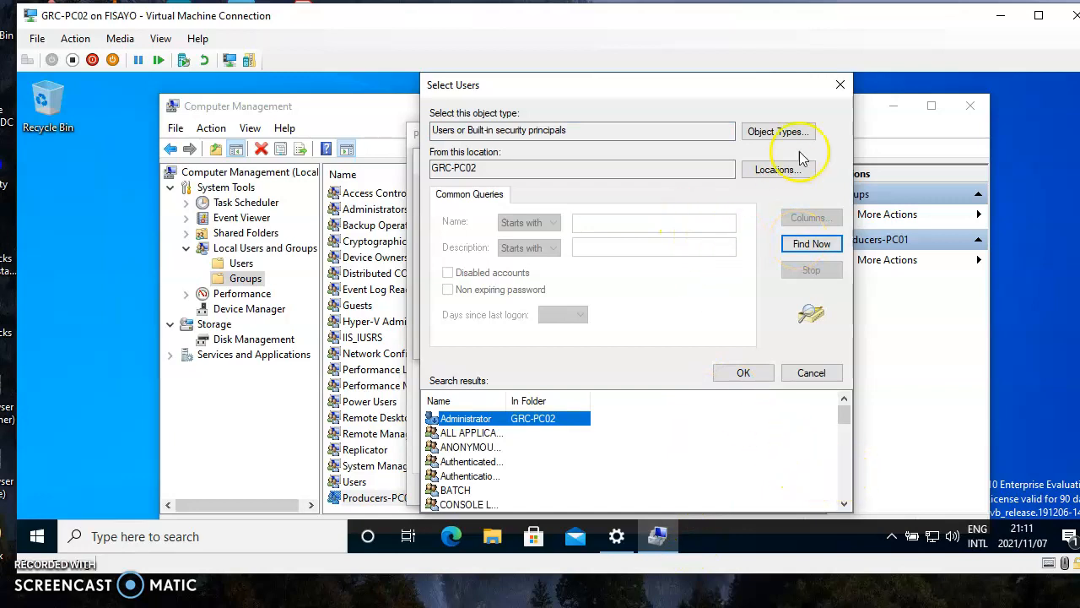
{"action": "left_click", "coordinate": [840, 85]}
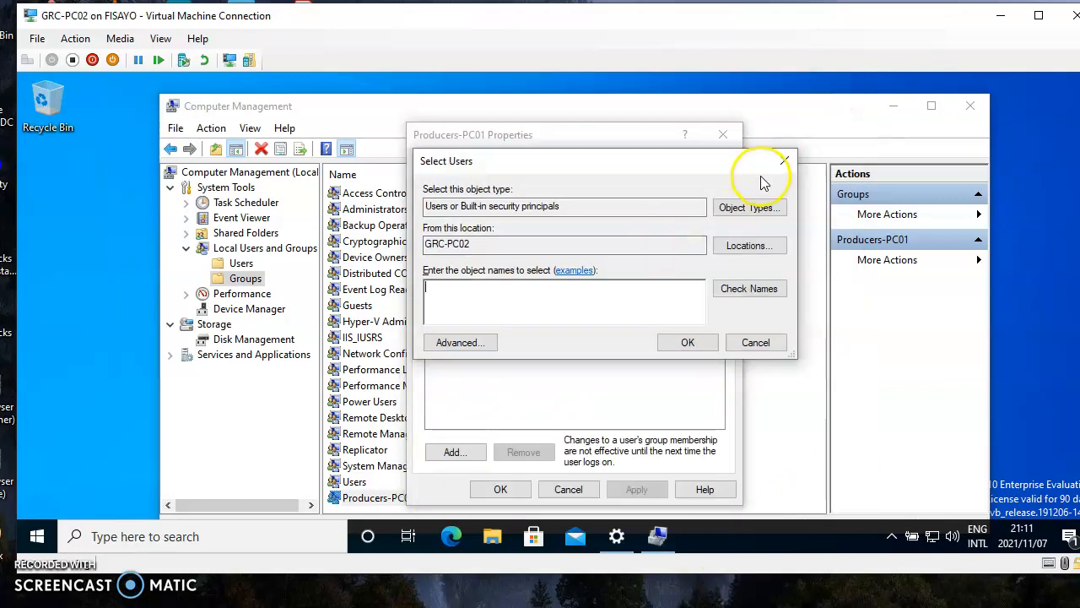
{"action": "left_click", "coordinate": [783, 162]}
{"action": "left_click", "coordinate": [723, 135]}
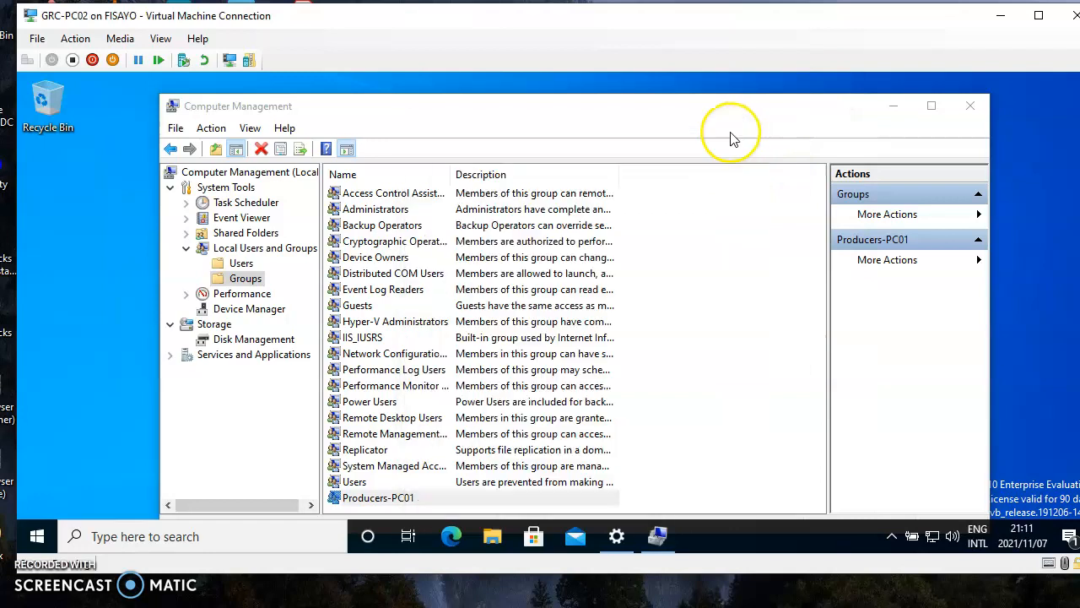
{"action": "left_click", "coordinate": [971, 107]}
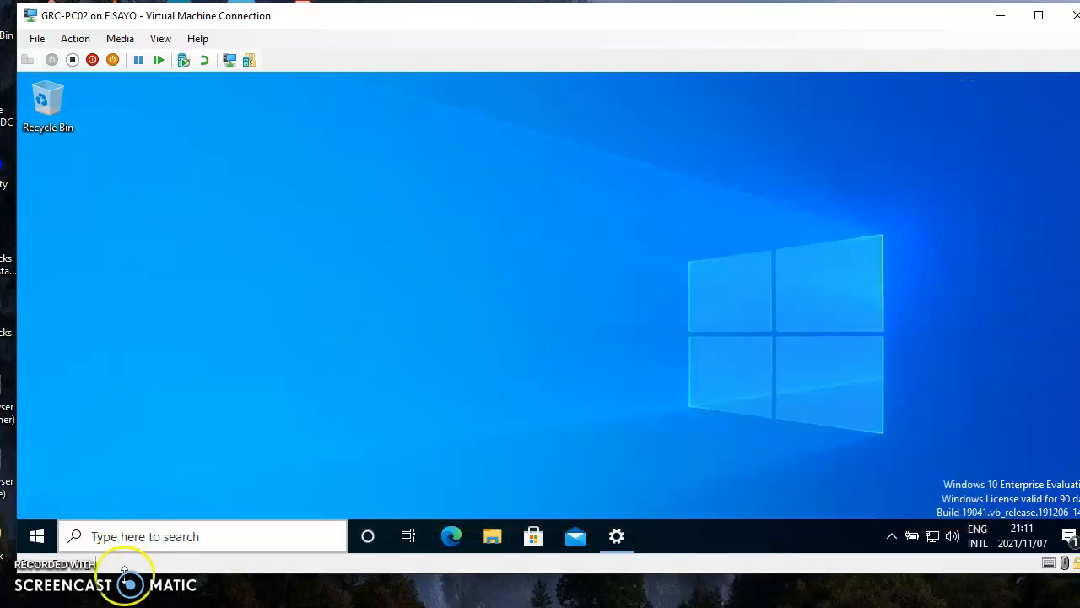